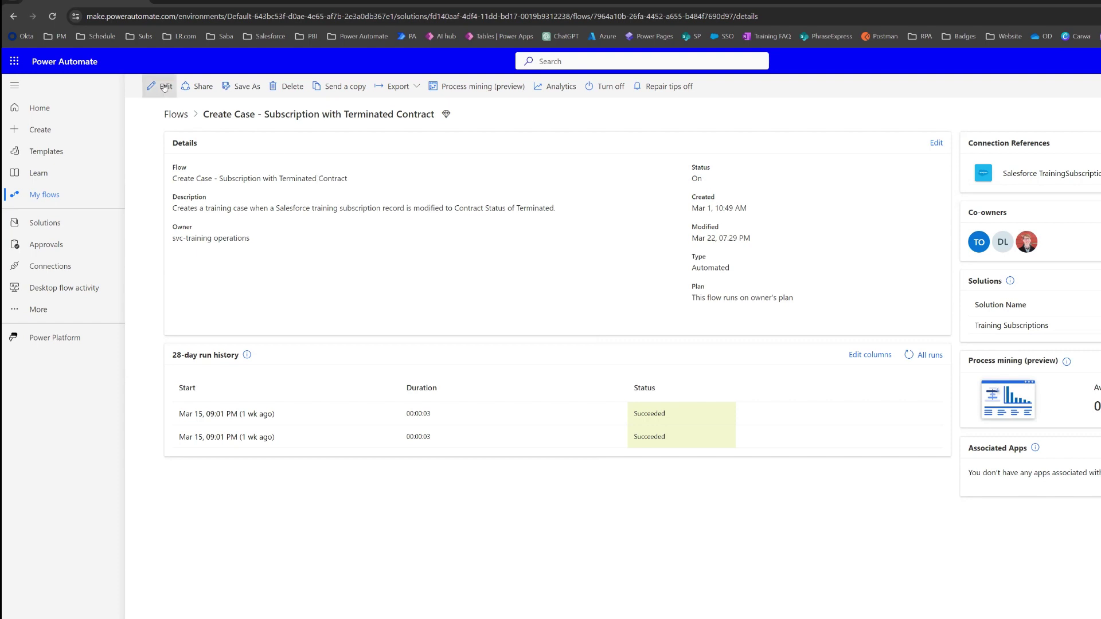
click(165, 87)
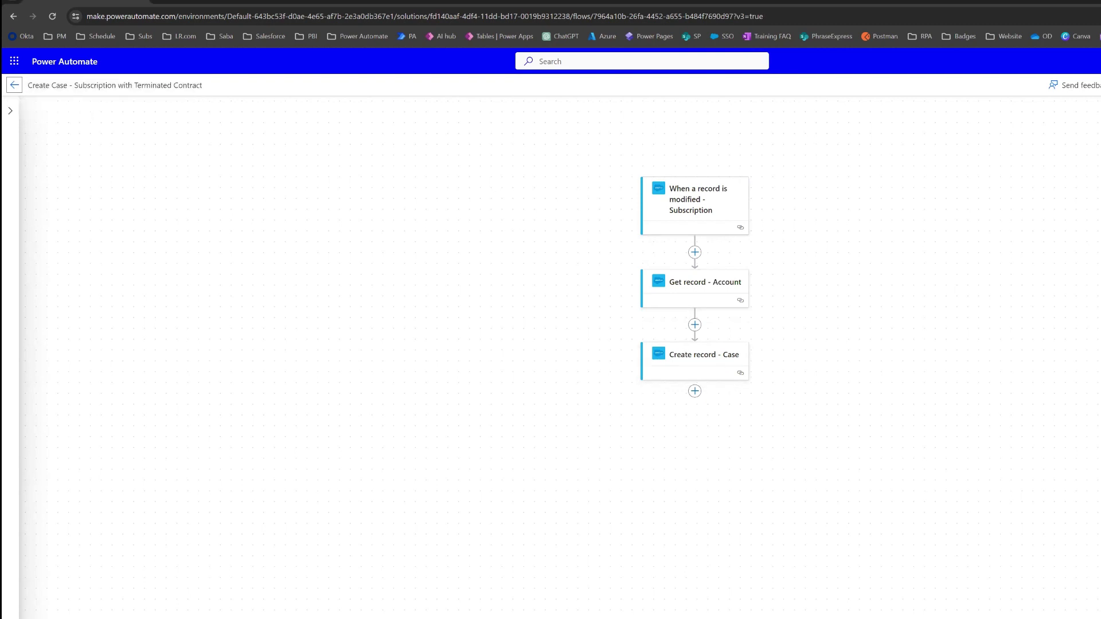
click(11, 86)
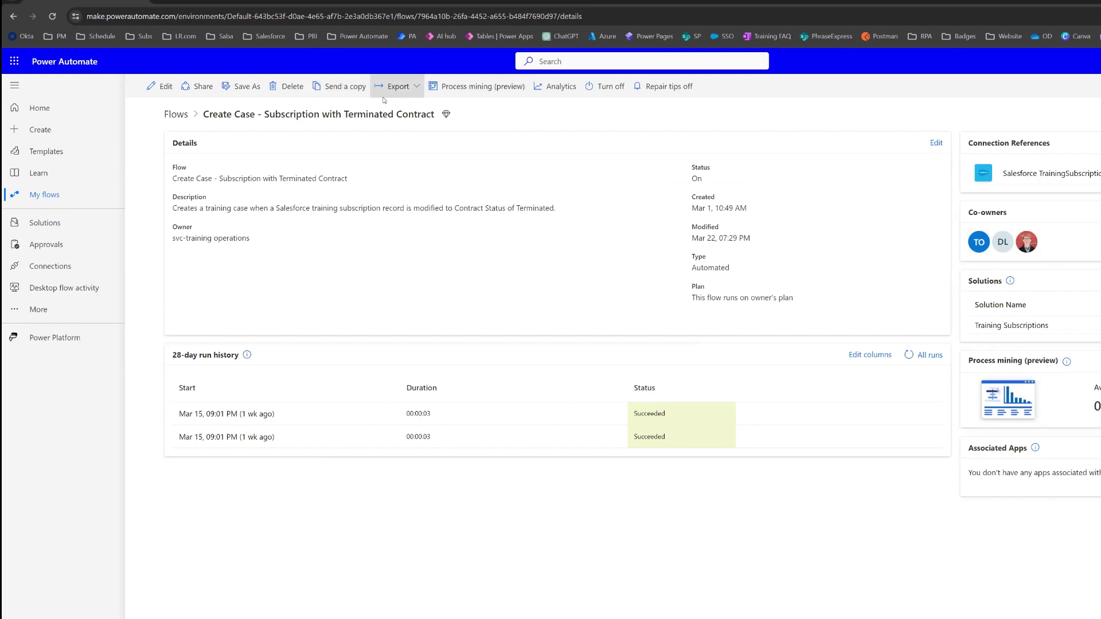
Step: Save a copy named 'Manual Push - Create Case - Subscription with Terminated Contract' and return to Flows
click(241, 87)
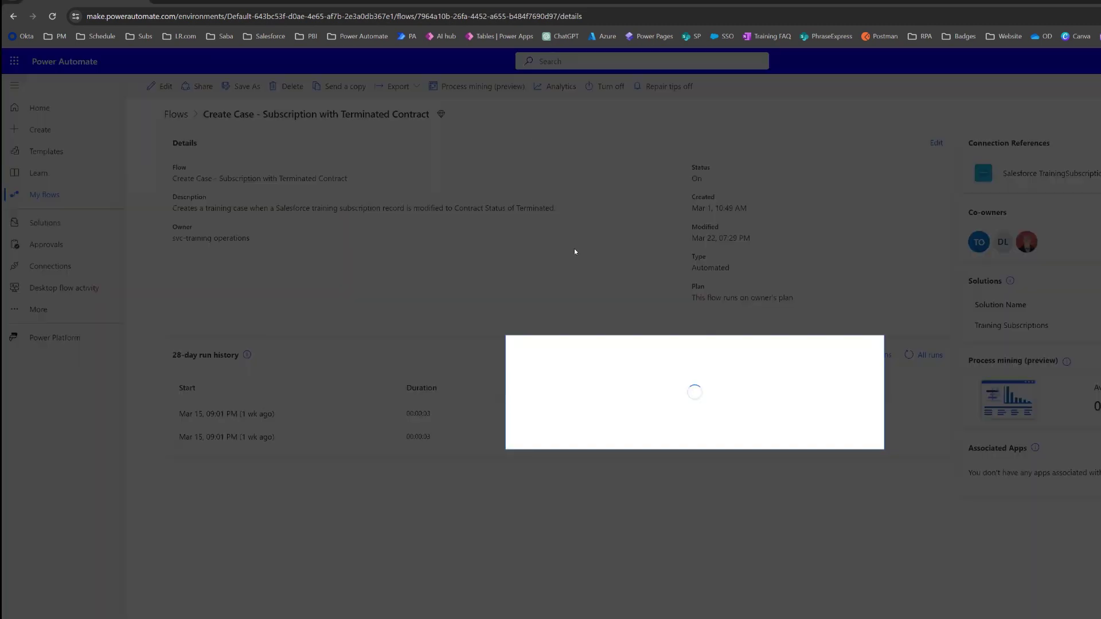
drag(554, 426, 514, 420)
text(Manual Push - Create Case - Subscription with Terminated Contract)
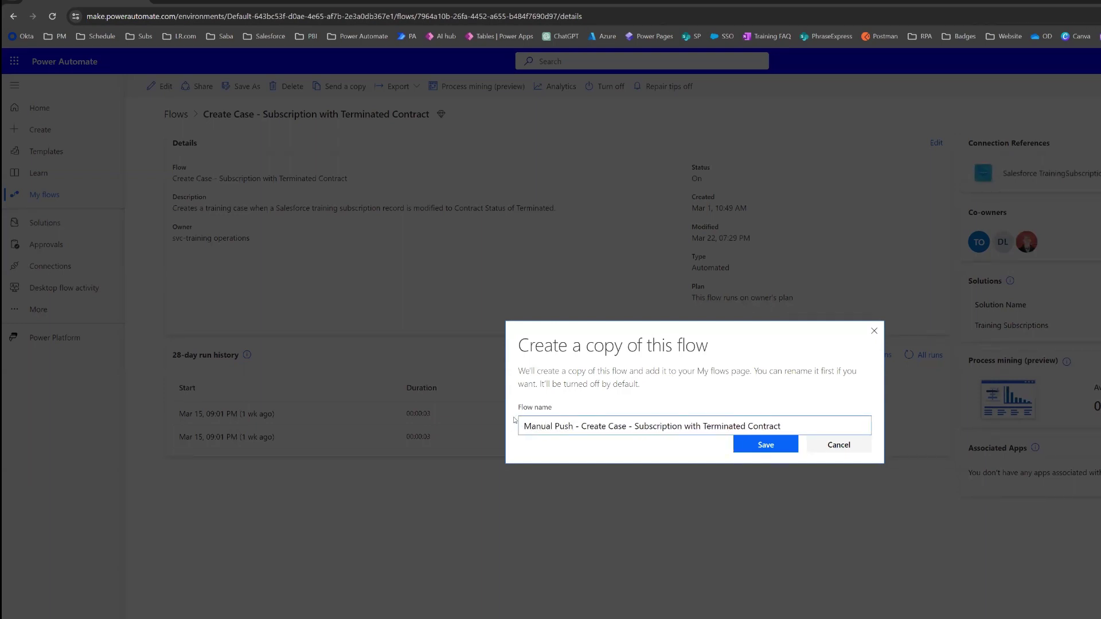
click(769, 445)
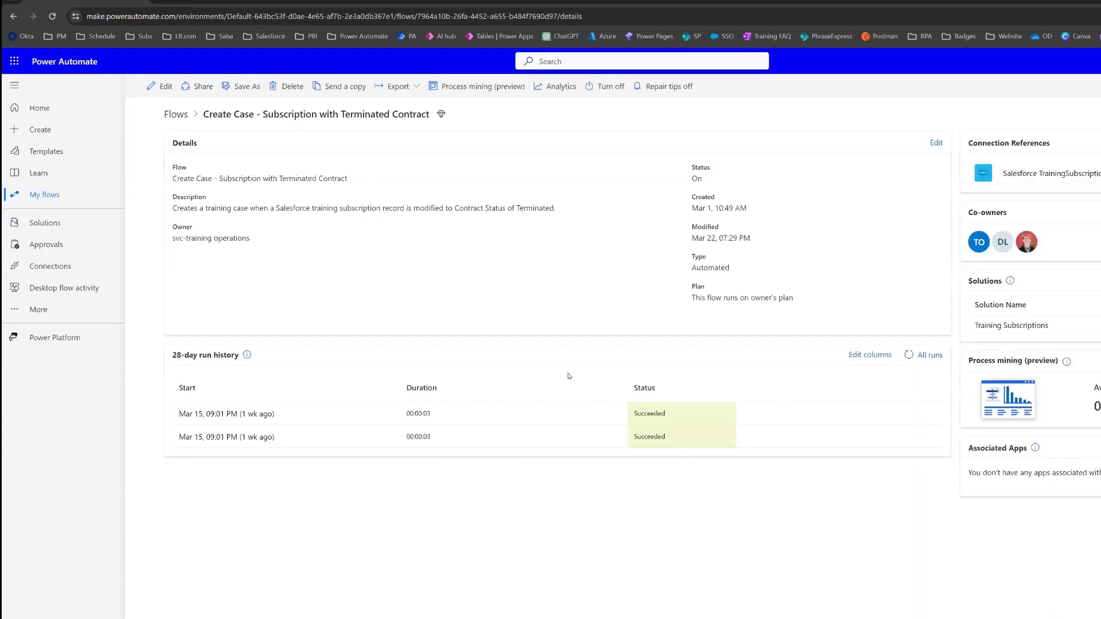
click(184, 117)
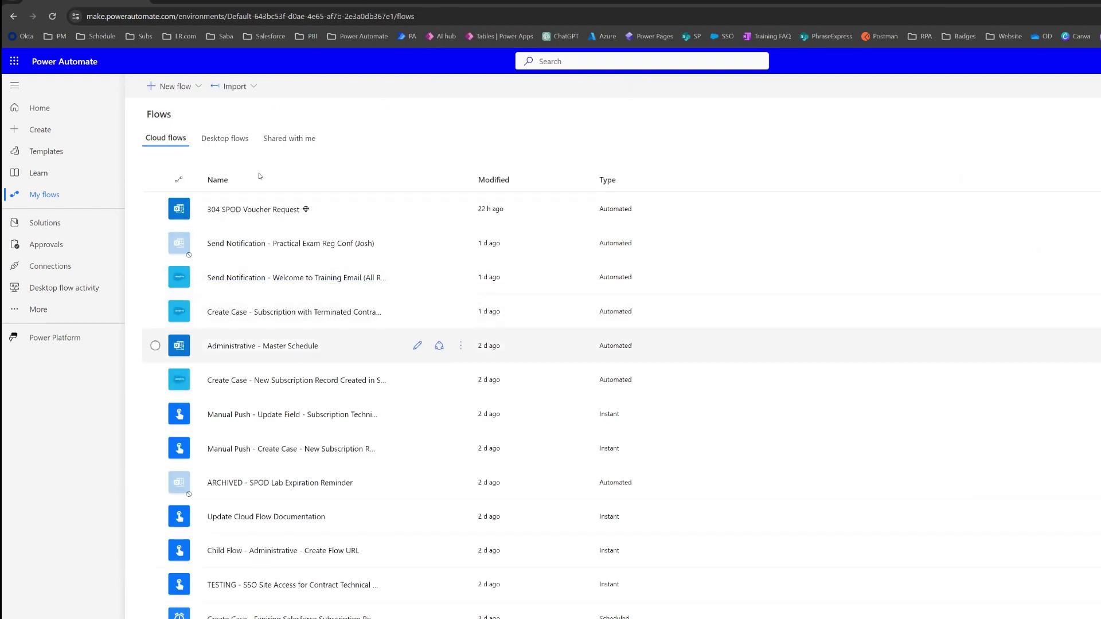
Step: Refresh Cloud flows and open the new Manual Push copy in the designer
click(52, 18)
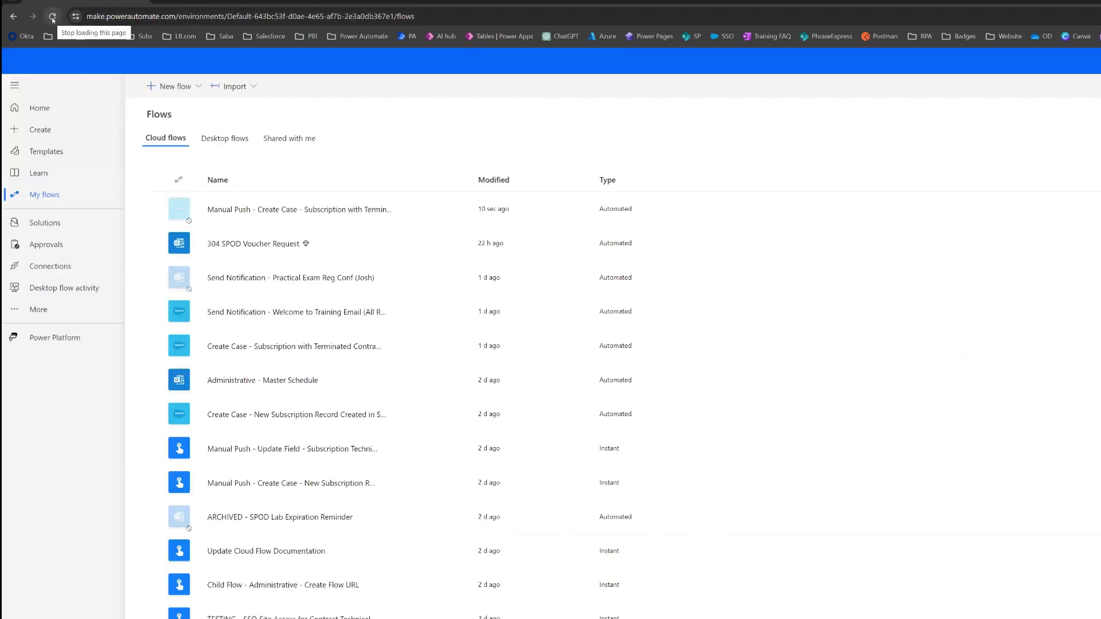
click(328, 209)
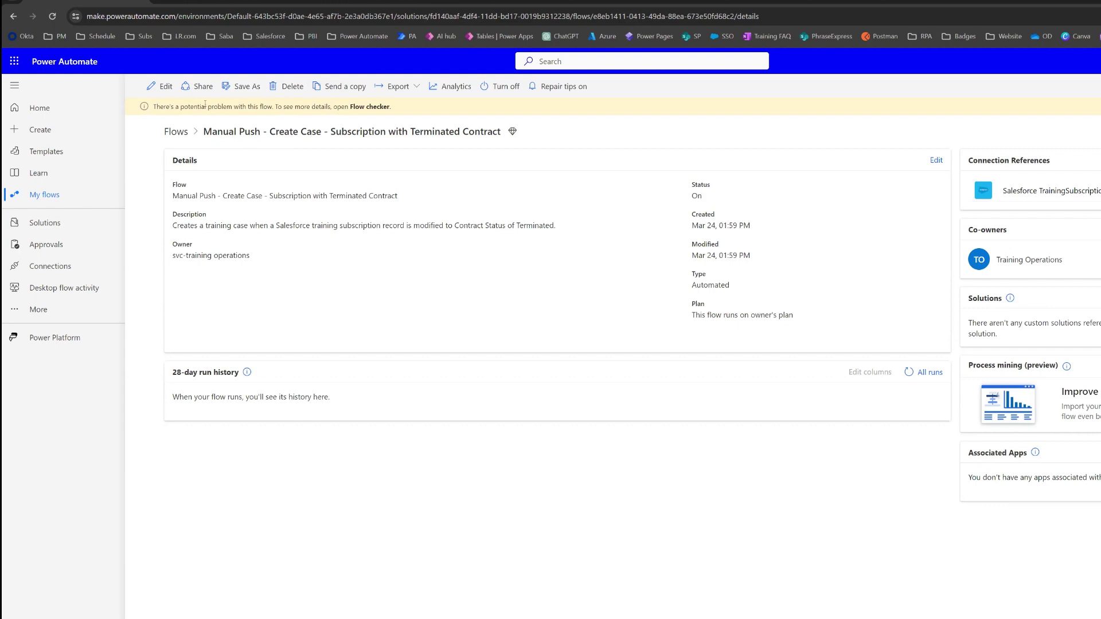
click(157, 89)
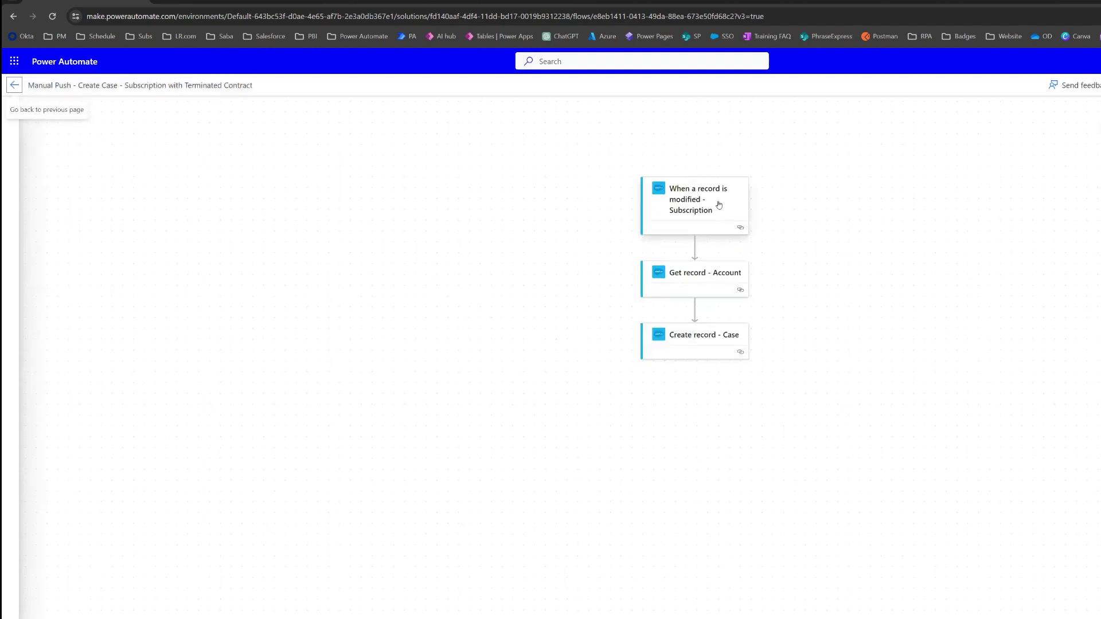
Step: Delete the Subscription-modified trigger from the copied flow
click(687, 201)
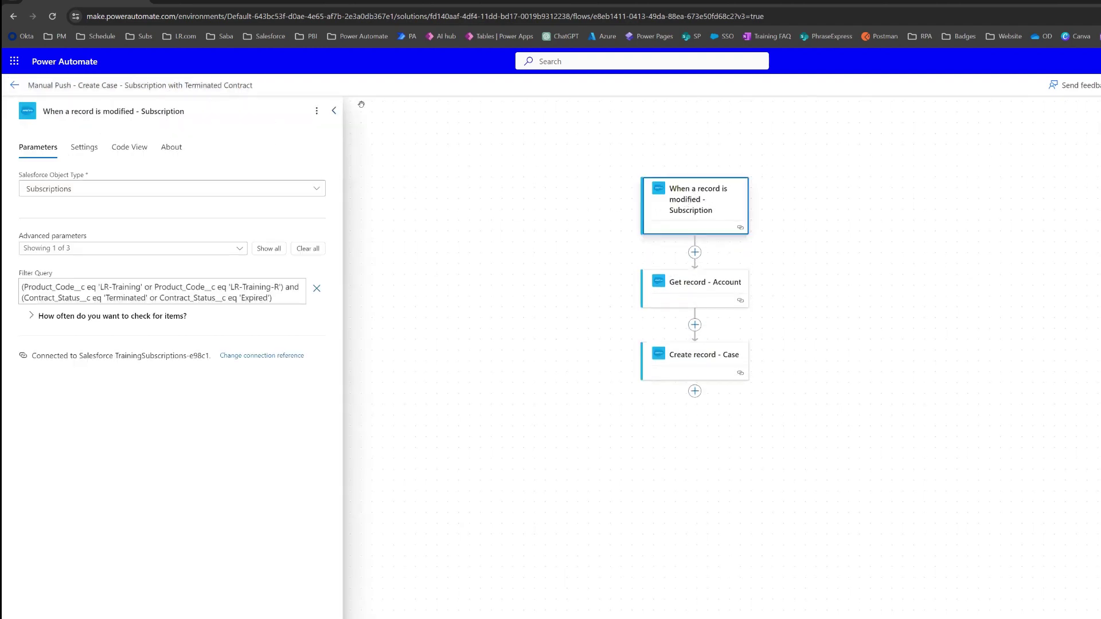
click(317, 111)
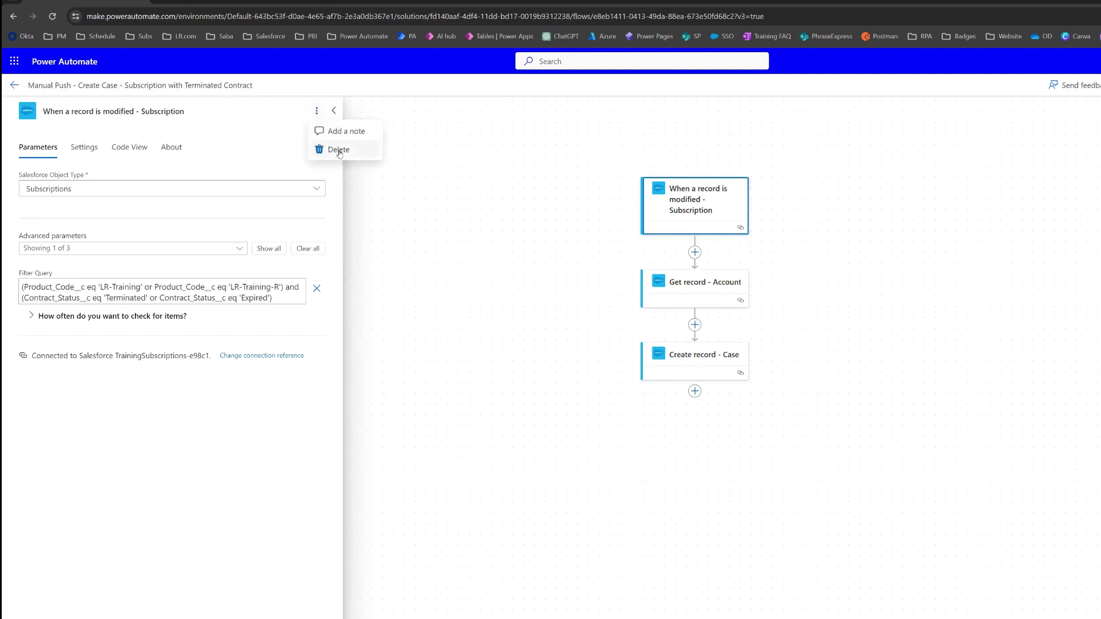
click(339, 150)
click(734, 427)
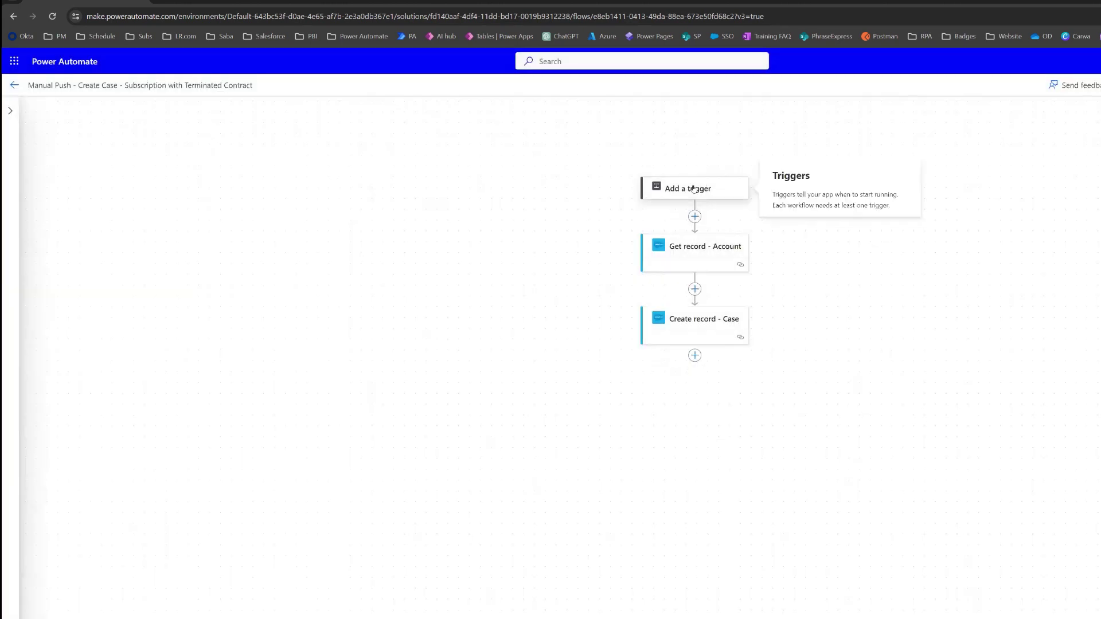
click(693, 188)
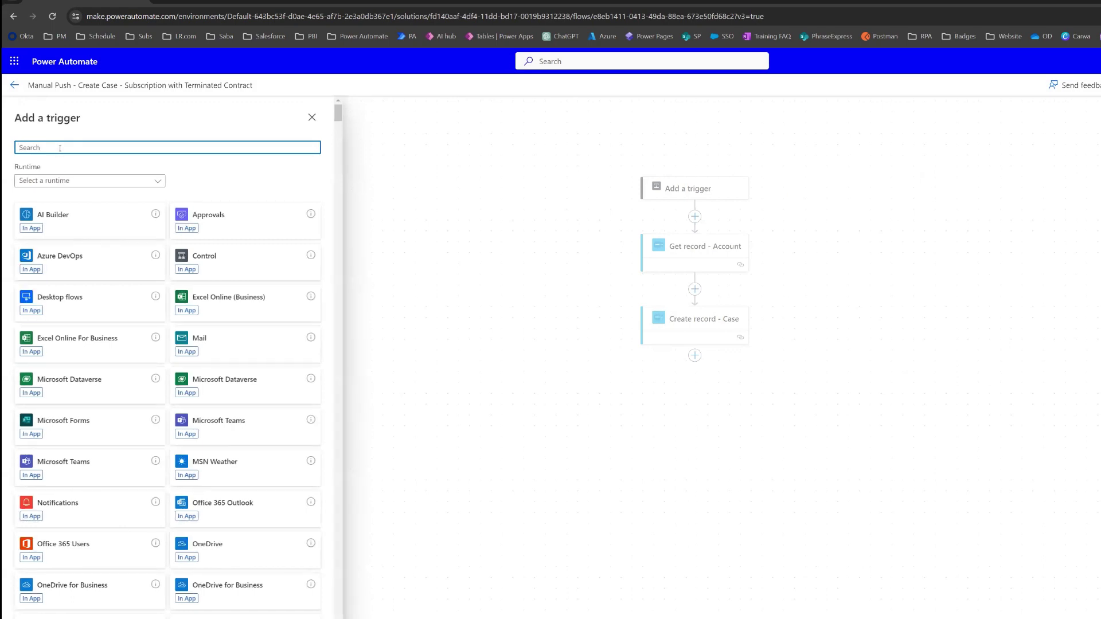
Step: Search 'manual' and make 'Manually trigger a flow' the flow's trigger
text(manual)
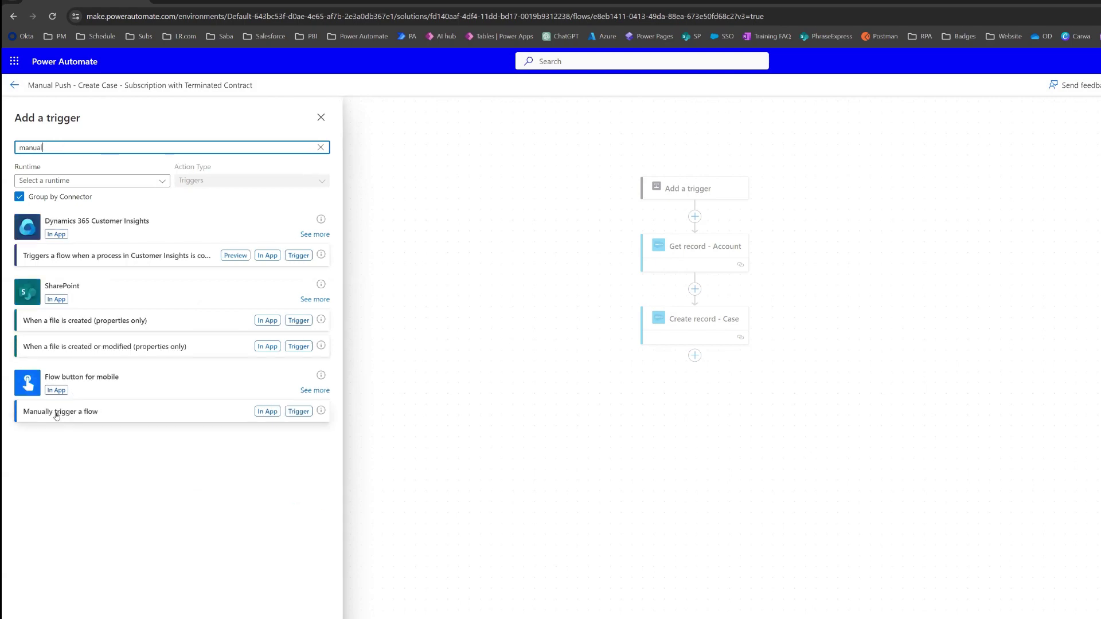
click(93, 413)
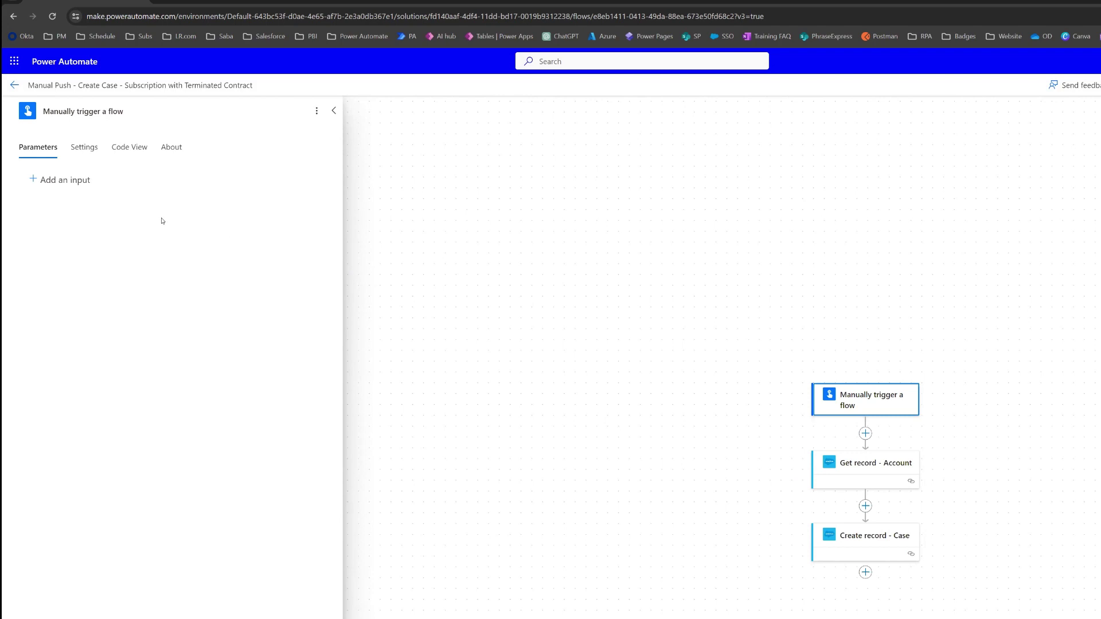
click(60, 181)
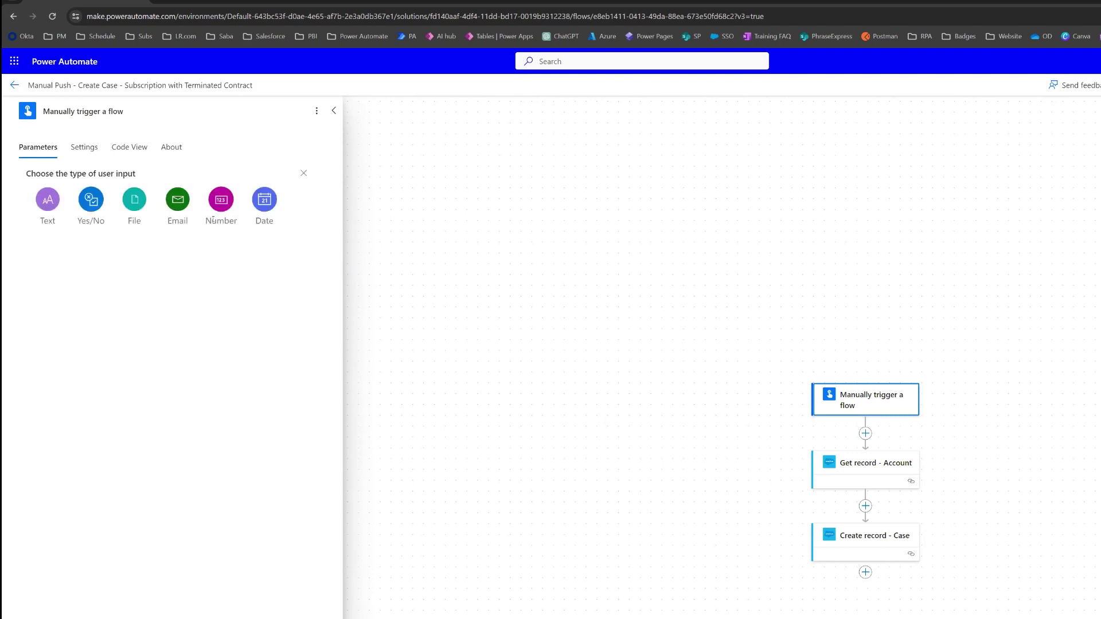
Step: Add a text input 'Salesforce Subscription Record Id' to the manual trigger and clear its placeholder
click(51, 205)
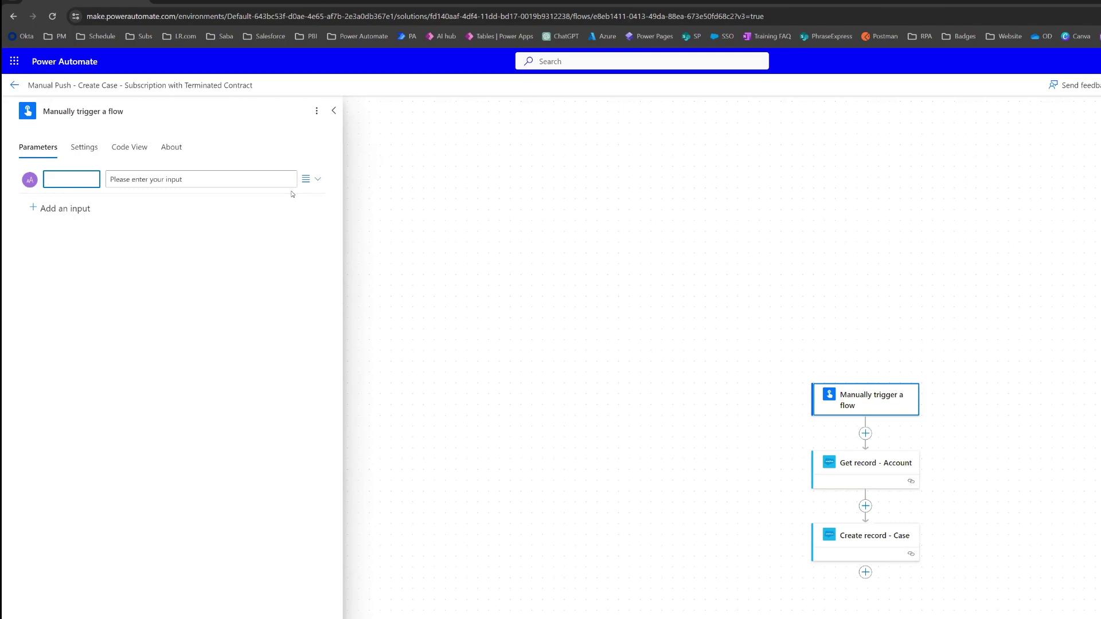
text(Salesforc)
text(e Subscription)
text( Record Id)
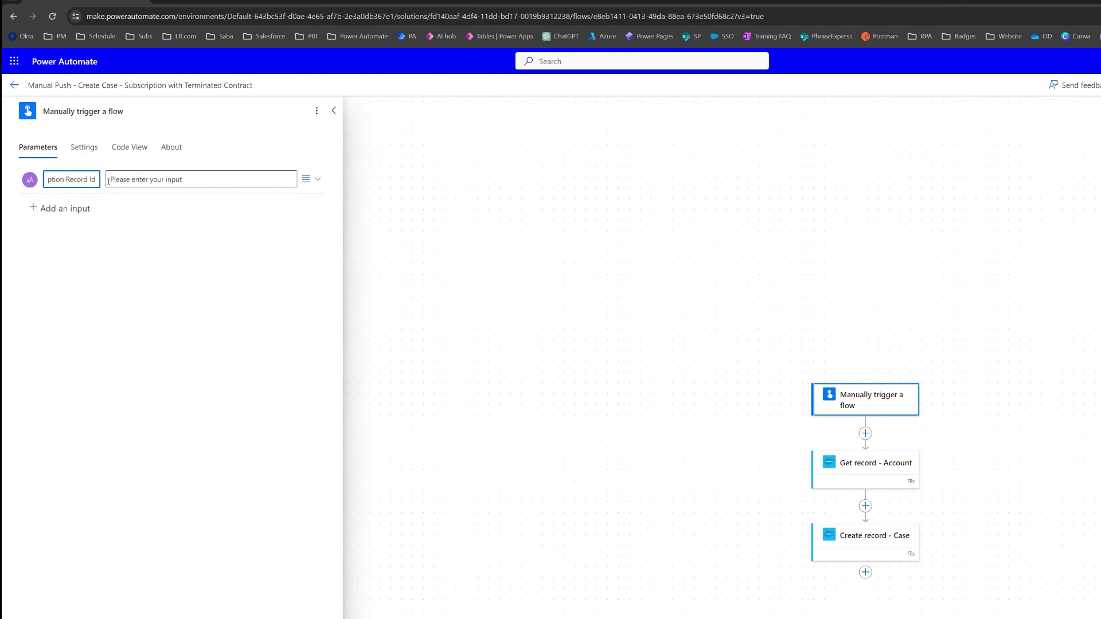
click(179, 180)
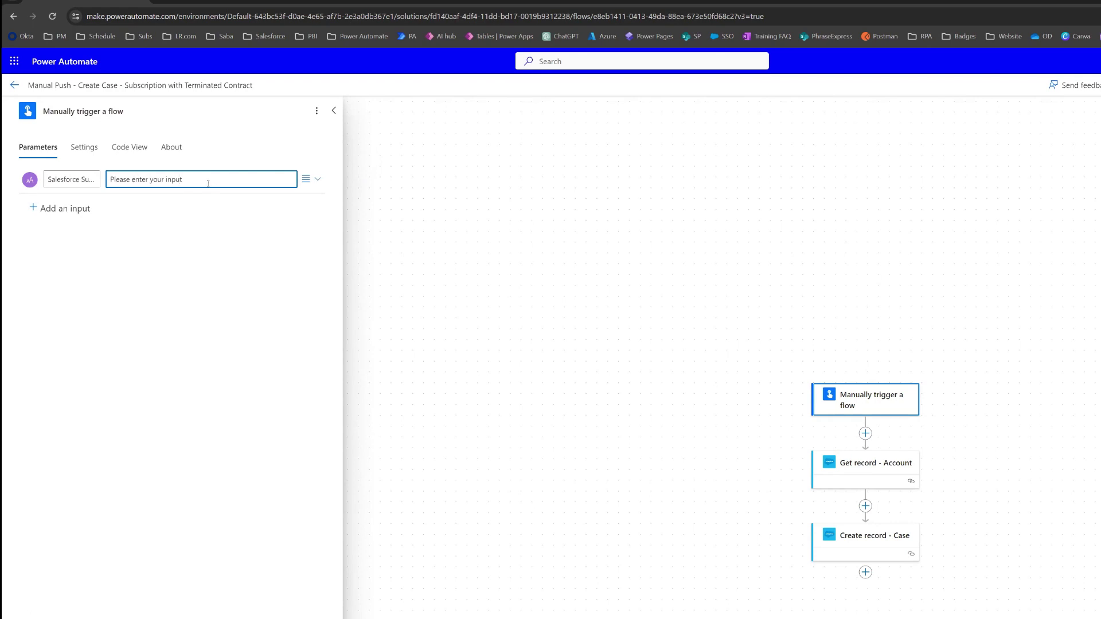
drag(208, 183, 106, 180)
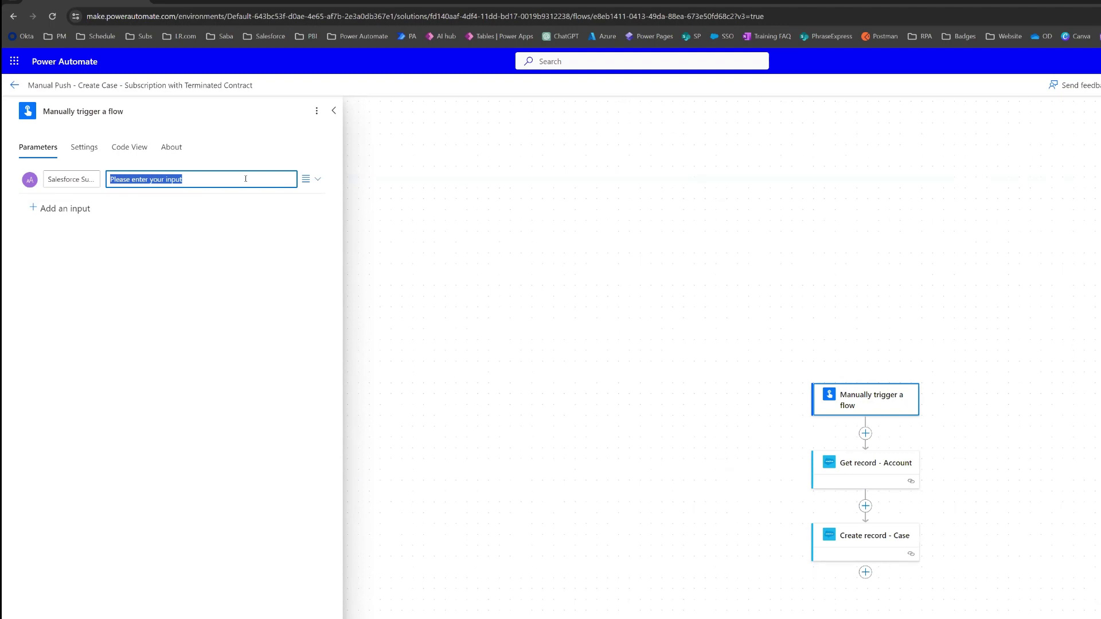
key(BackSpace)
Step: Paste a sample 18-character subscription record ID into the input's value
text(a6BUn000000o4TRMAY)
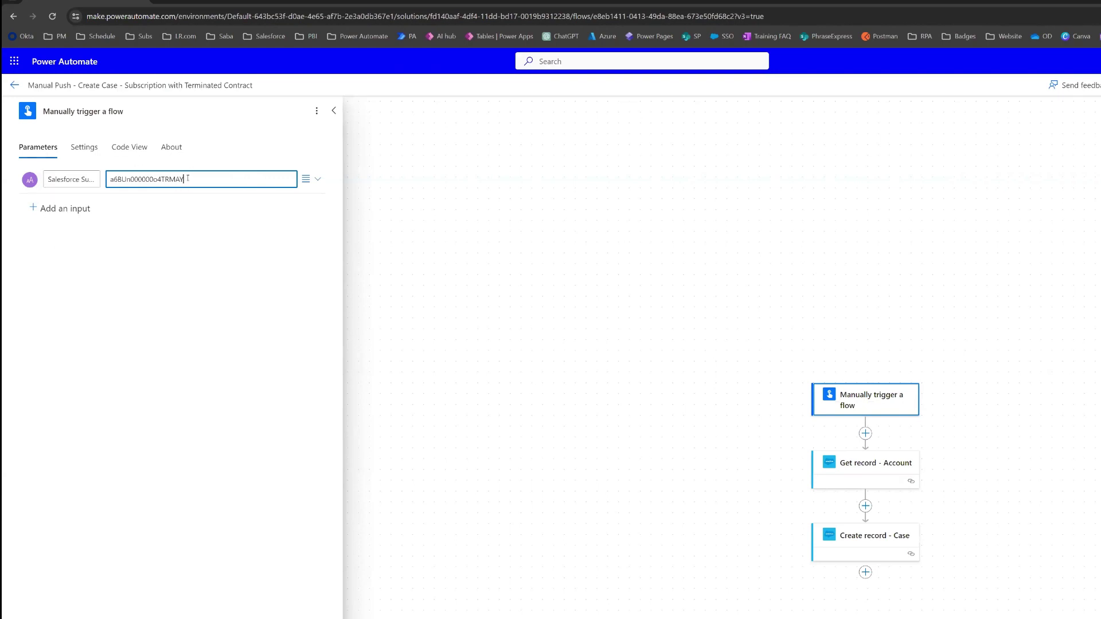
double_click(152, 179)
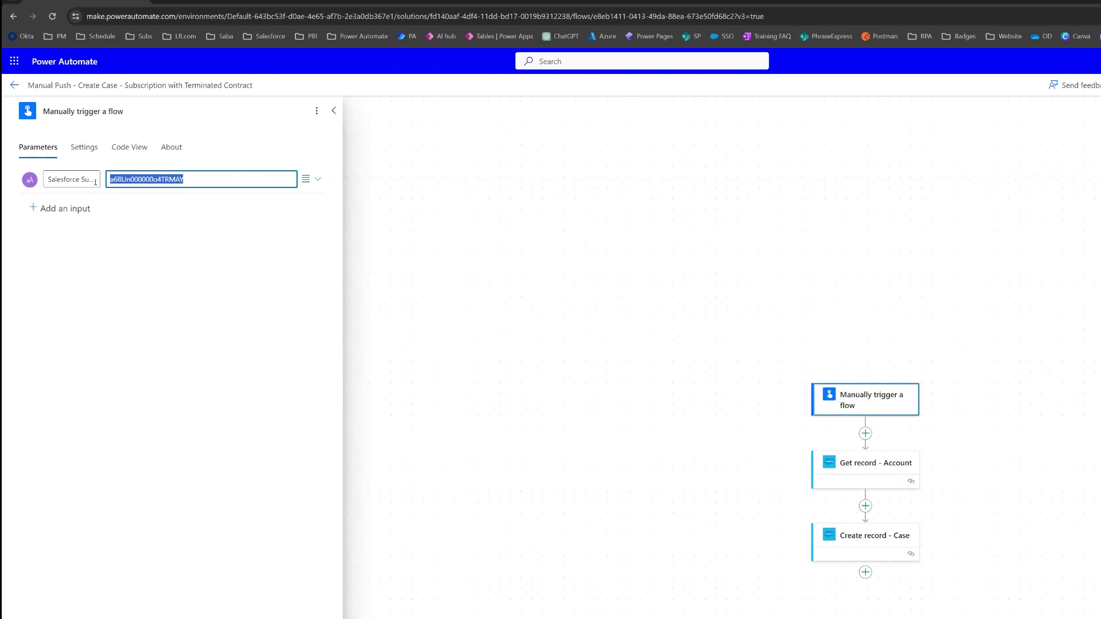
click(189, 179)
click(508, 234)
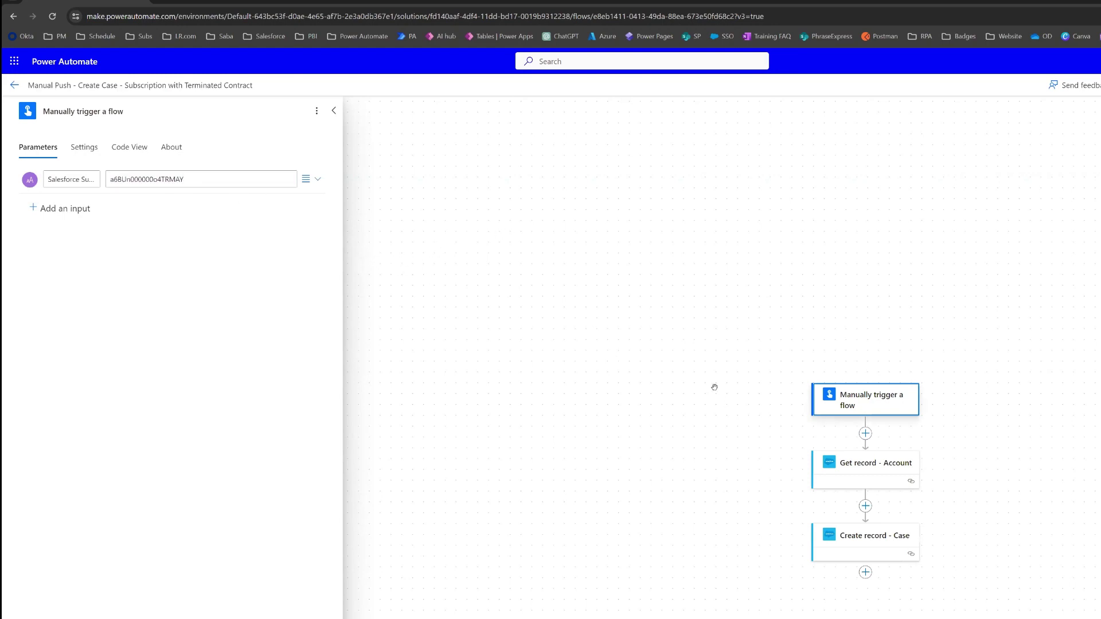
click(866, 435)
Step: Insert a Salesforce Get record action between the manual trigger and Get record - Account
click(910, 425)
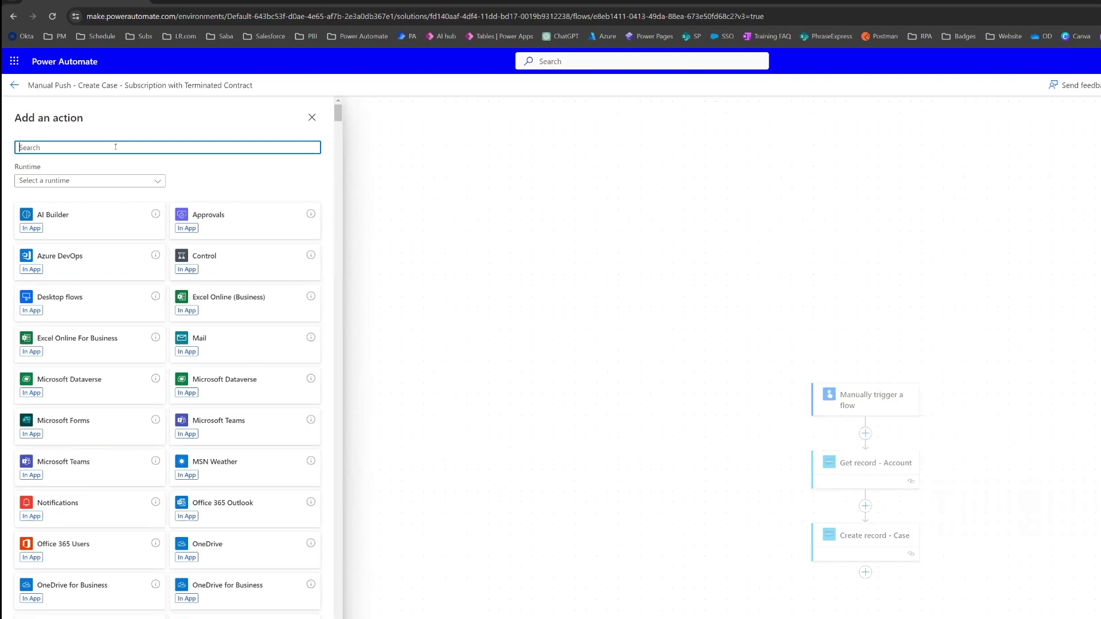
text(sale)
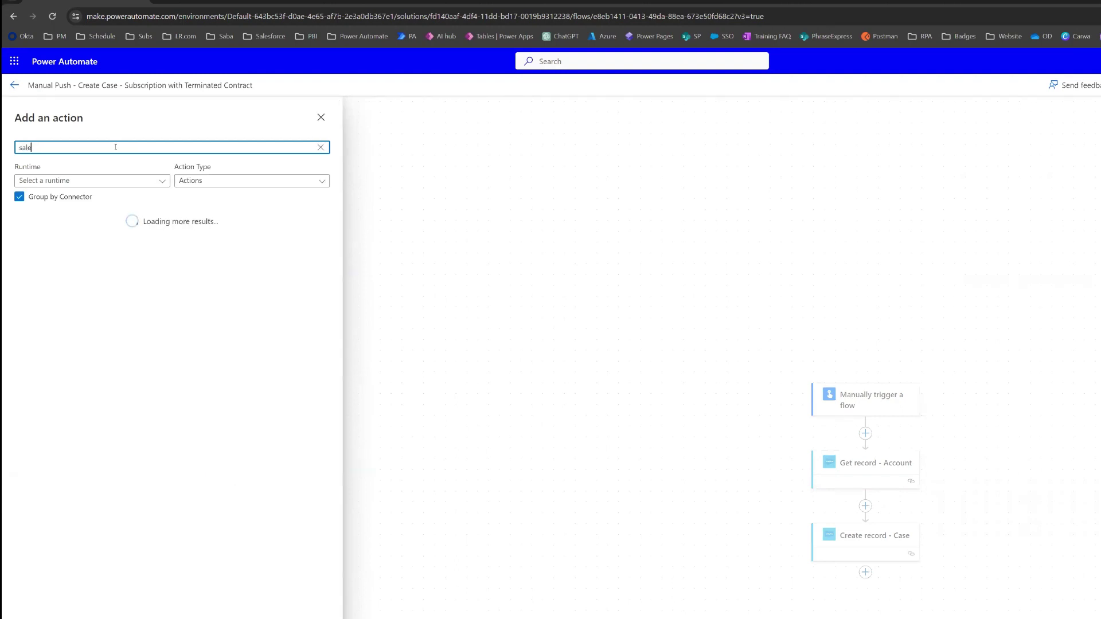
text(sforce)
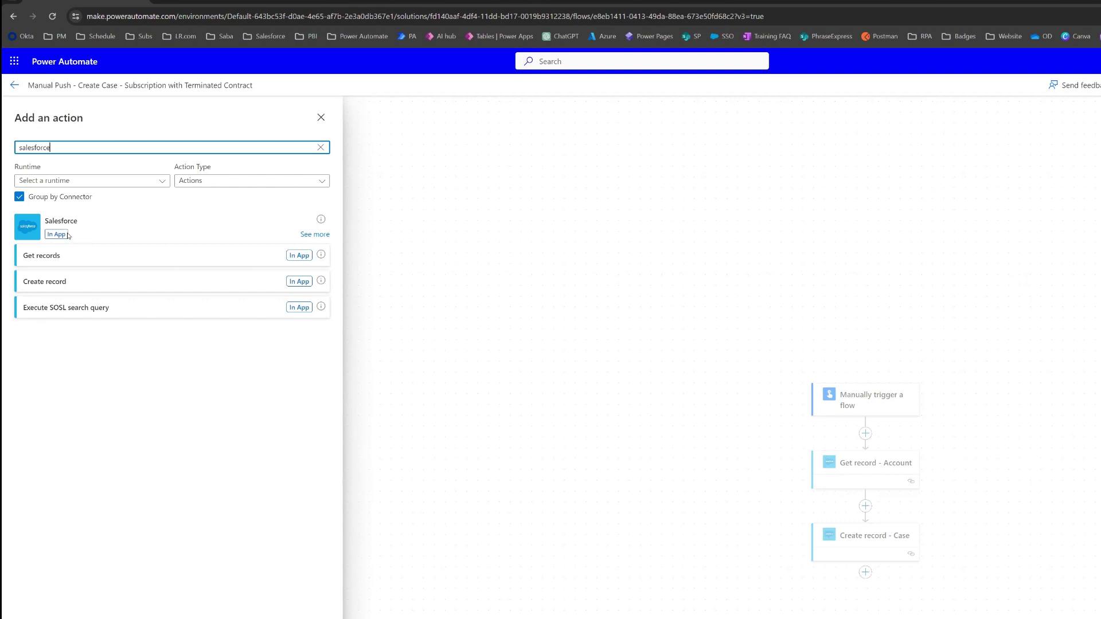
click(319, 235)
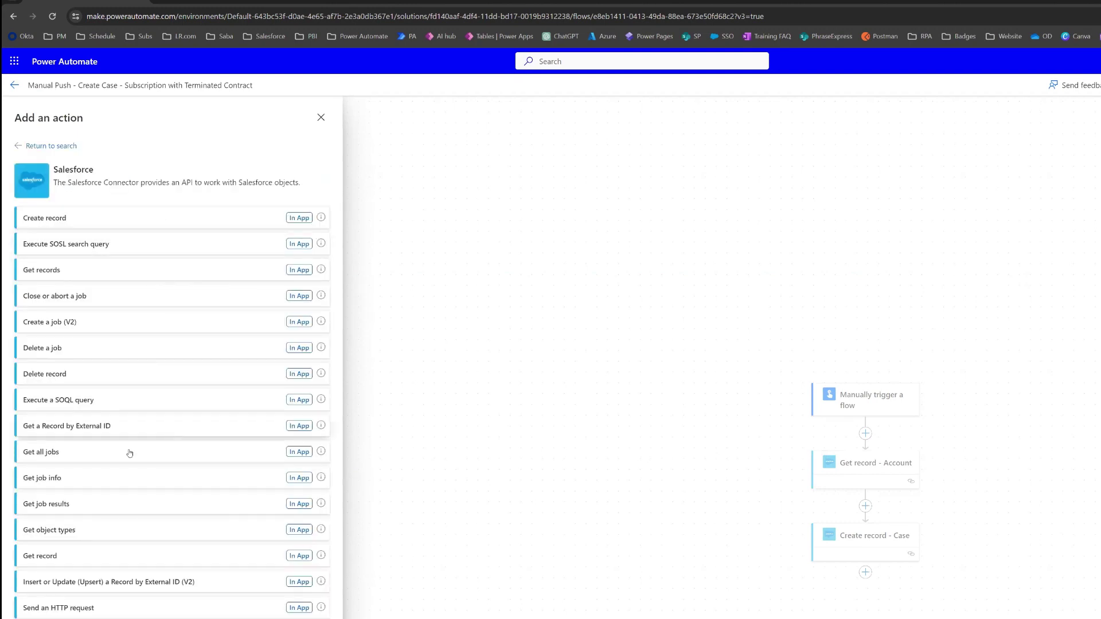
click(78, 554)
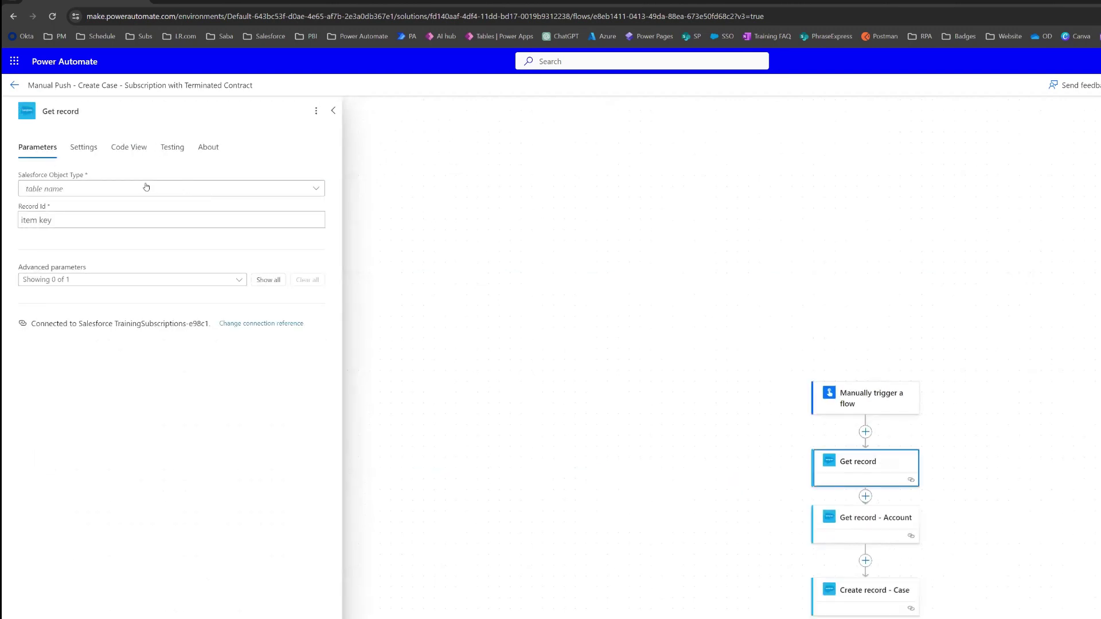
Step: Set the Get record step to Subscriptions, with Record Id from the trigger's Salesforce Subscription Record Id
click(146, 187)
text(su)
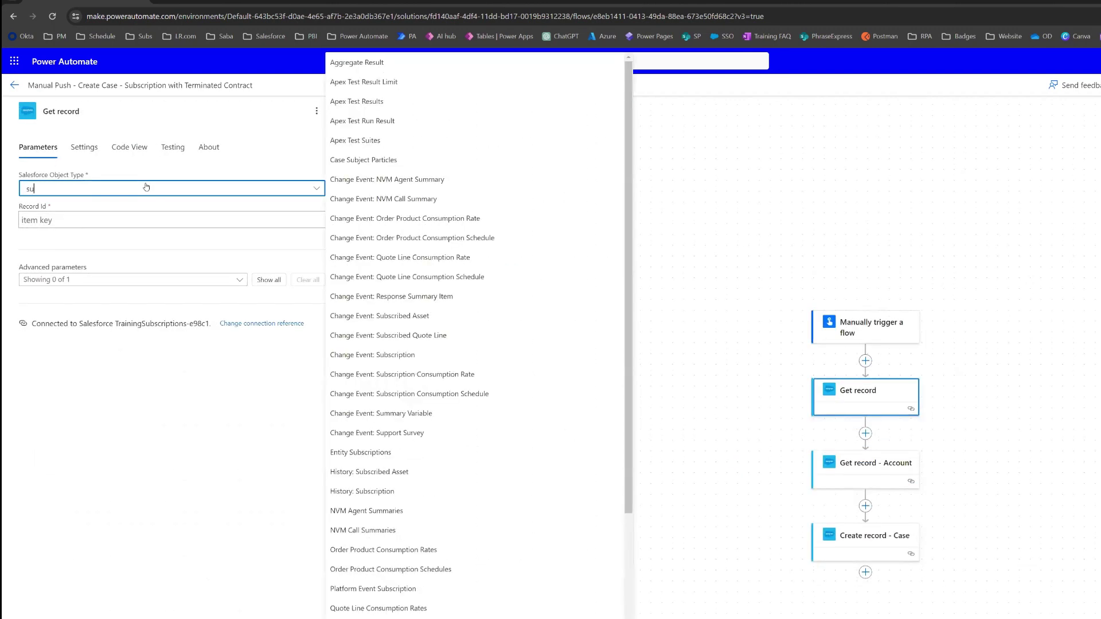
text(bscriptions)
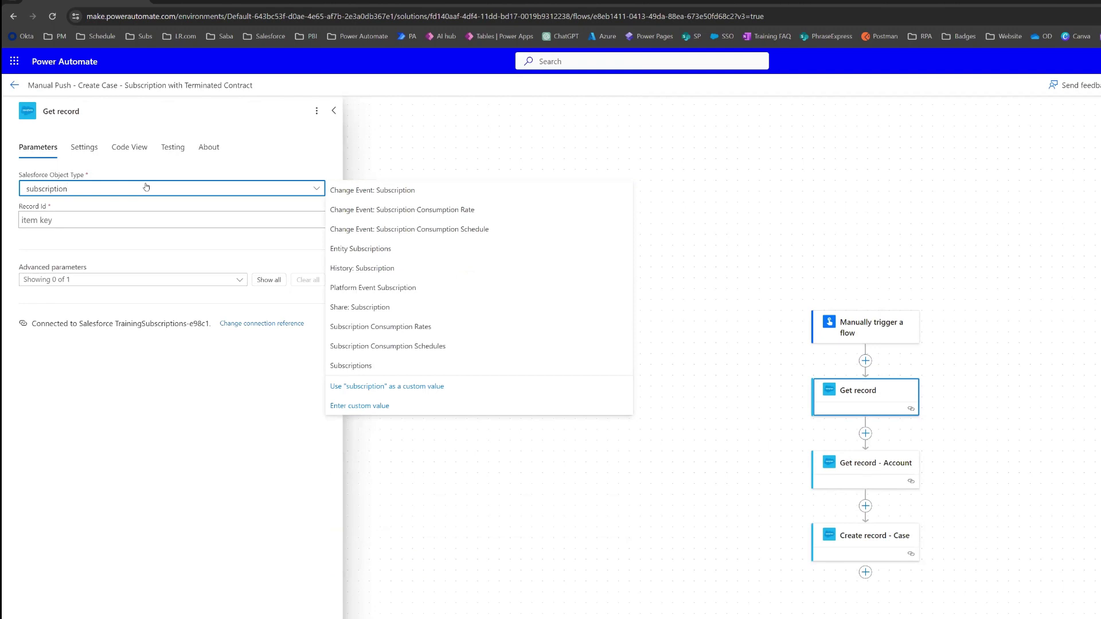
click(338, 208)
click(107, 220)
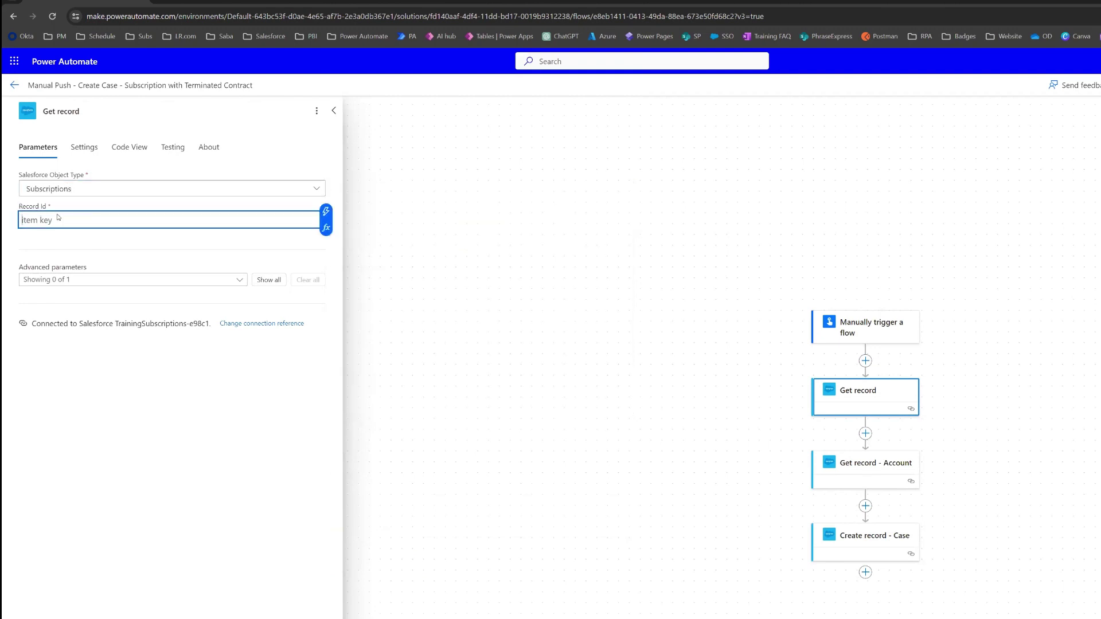
click(330, 213)
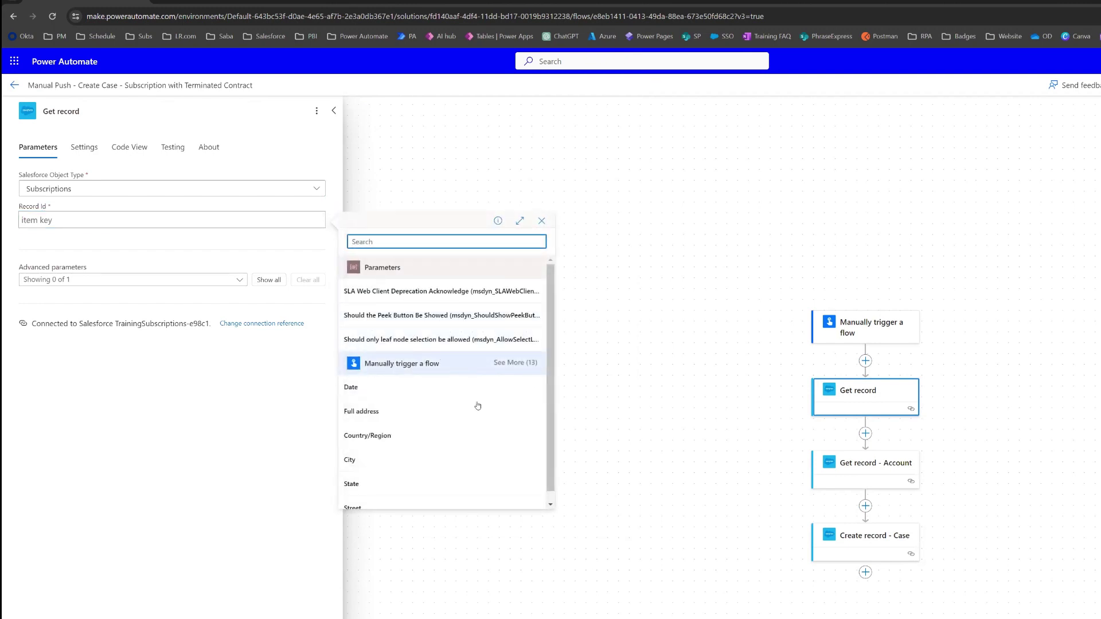
scroll(537, 332, down, 1)
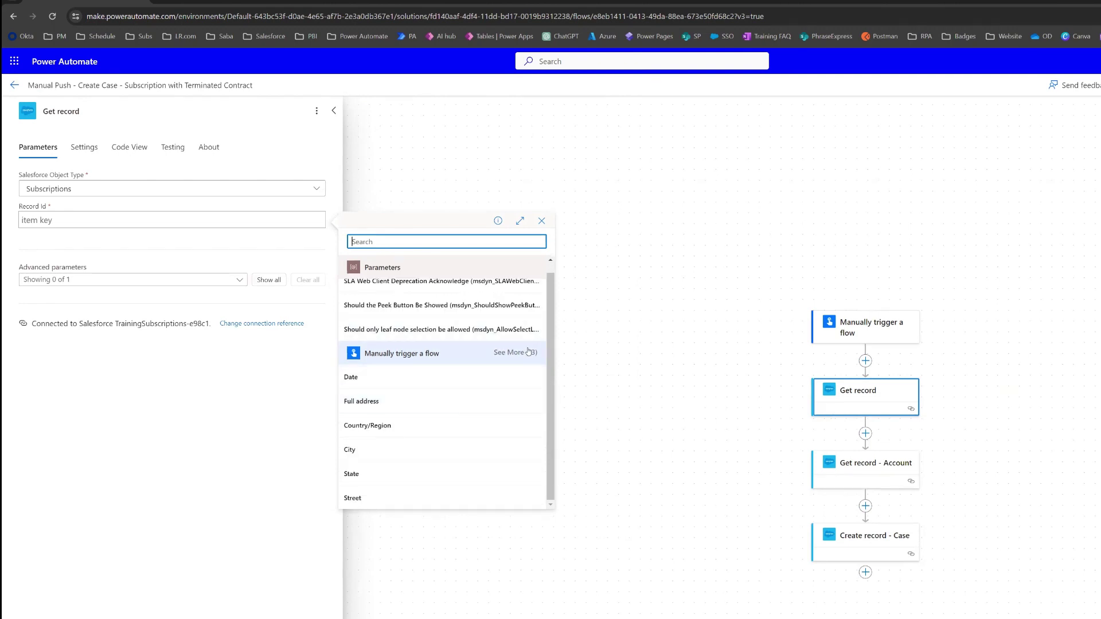
click(527, 353)
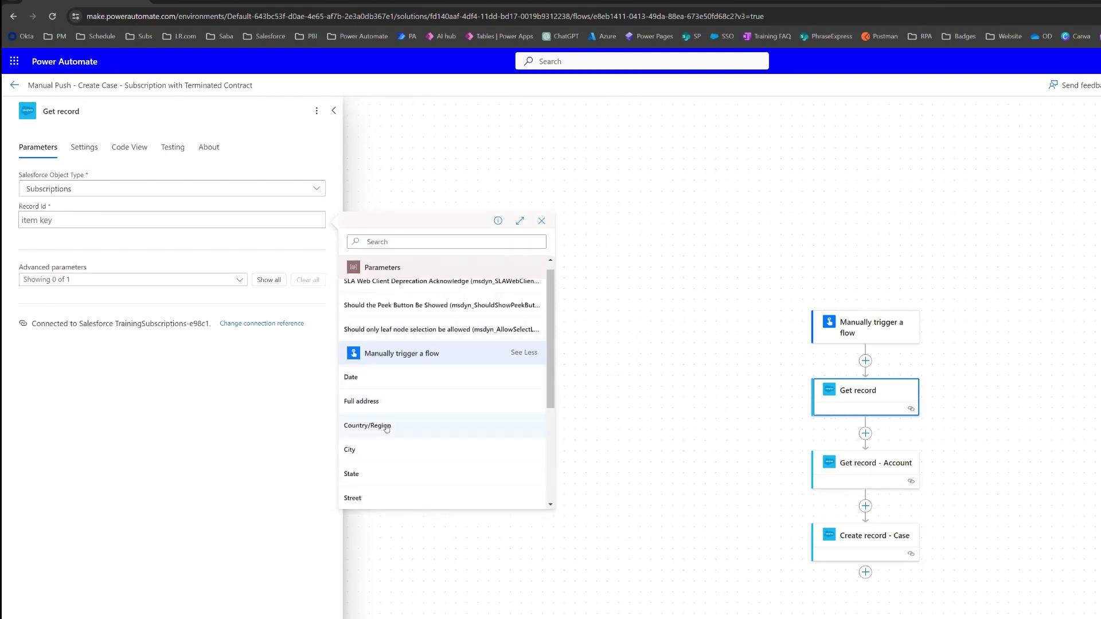
scroll(484, 410, down, 3)
scroll(484, 413, down, 1)
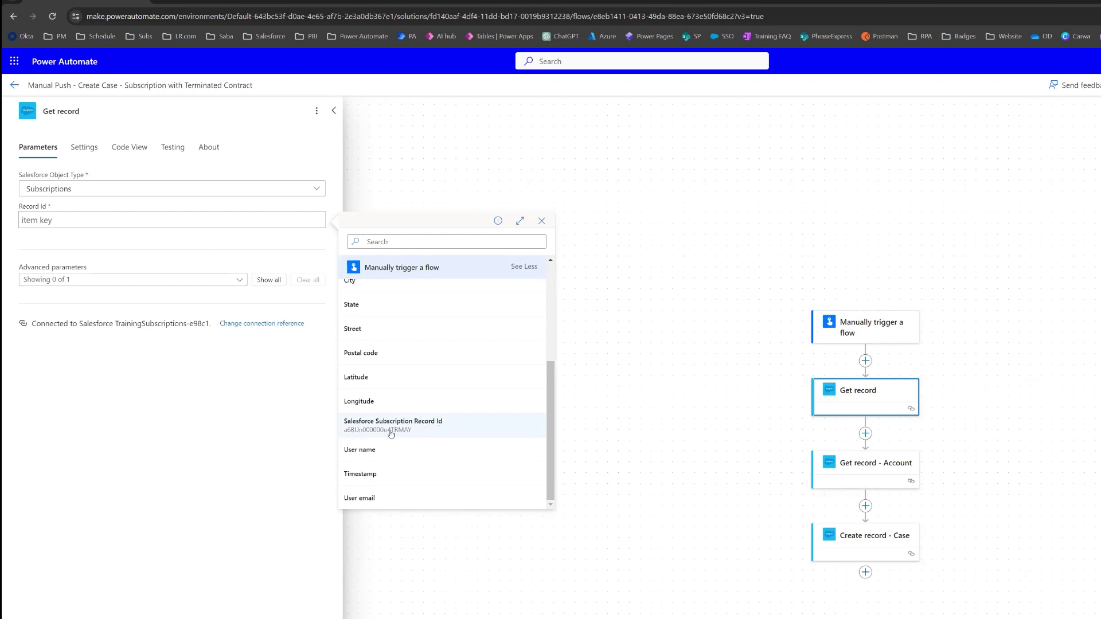
click(437, 433)
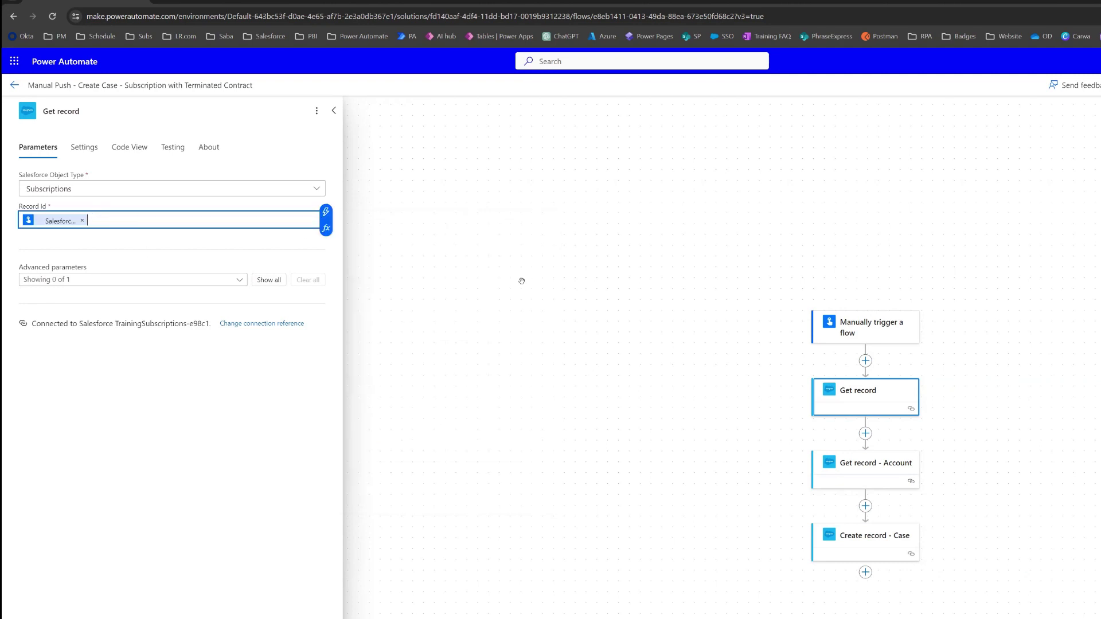
click(865, 473)
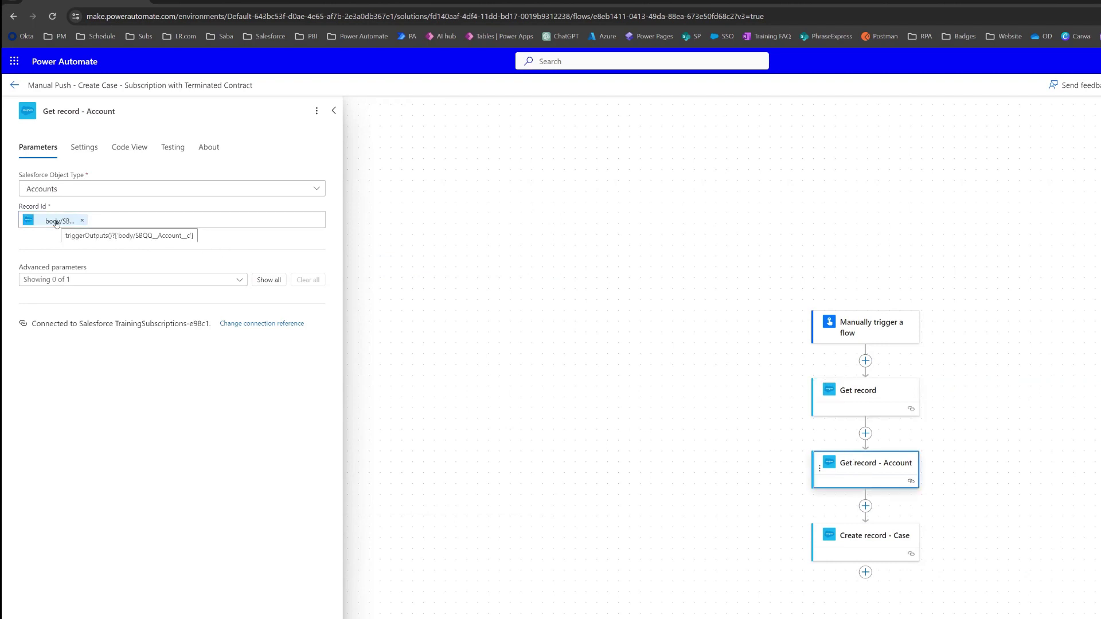
Step: Append ' - Subscription' to the new step's title, making it 'Get record - Subscription'
click(882, 402)
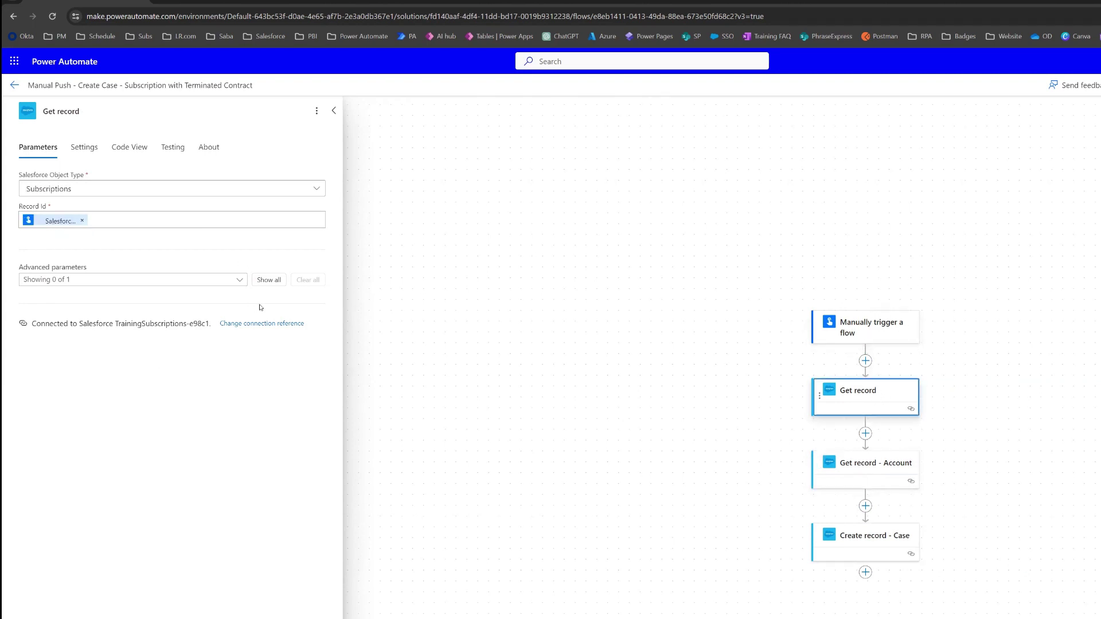
click(154, 108)
text(- Subscription)
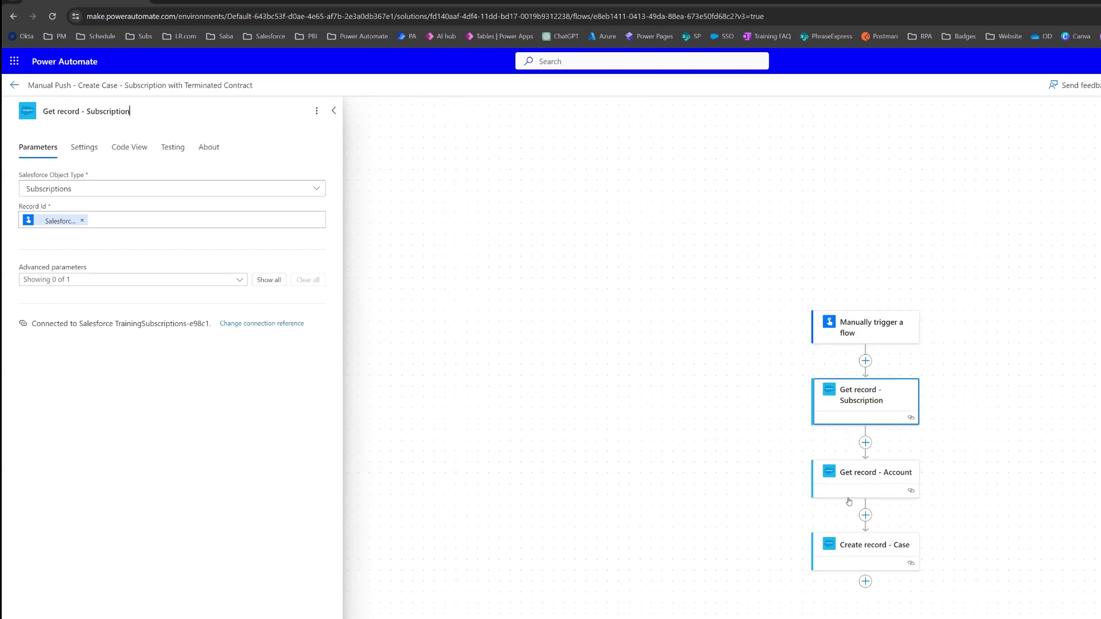
click(868, 478)
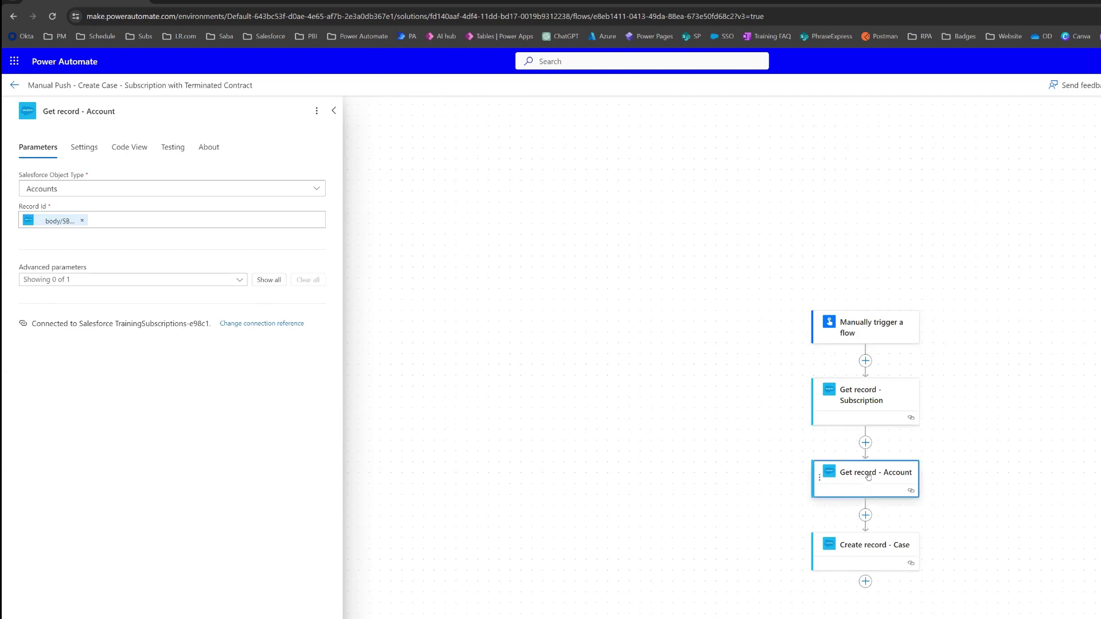
Step: Replace Get record - Account's Record Id with the Account field from Get record - Subscription
click(81, 221)
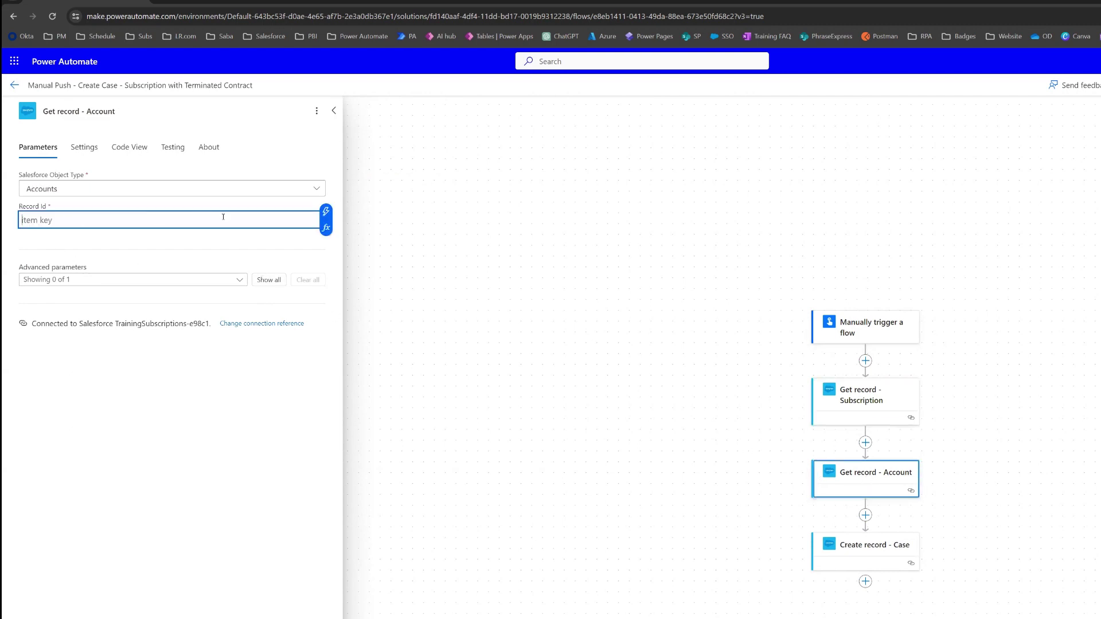
click(325, 212)
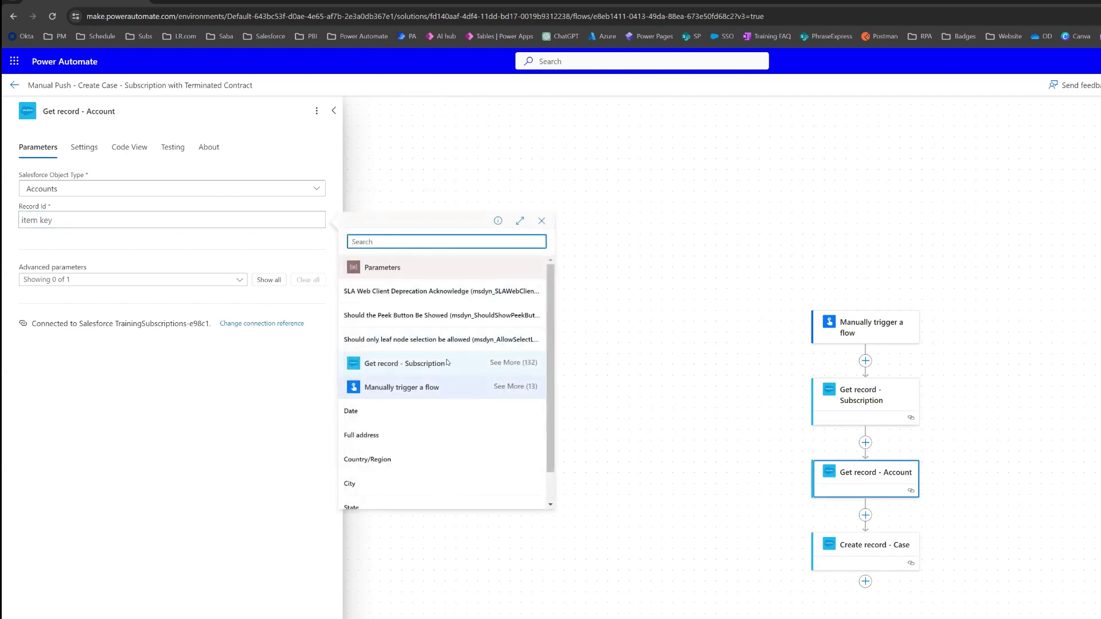
click(514, 363)
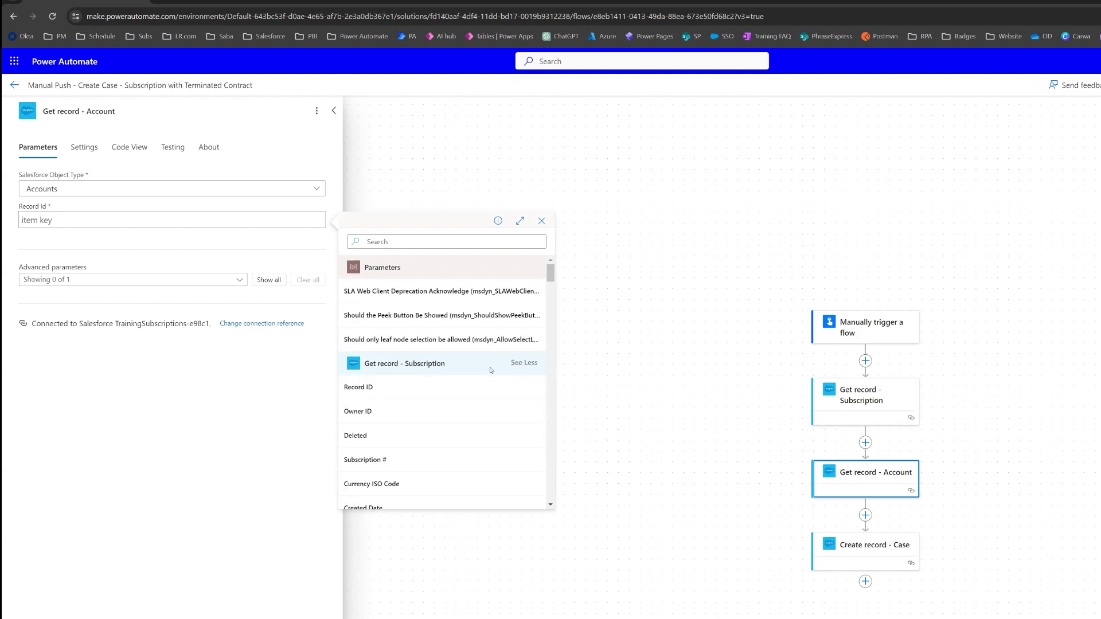
click(417, 241)
text(account)
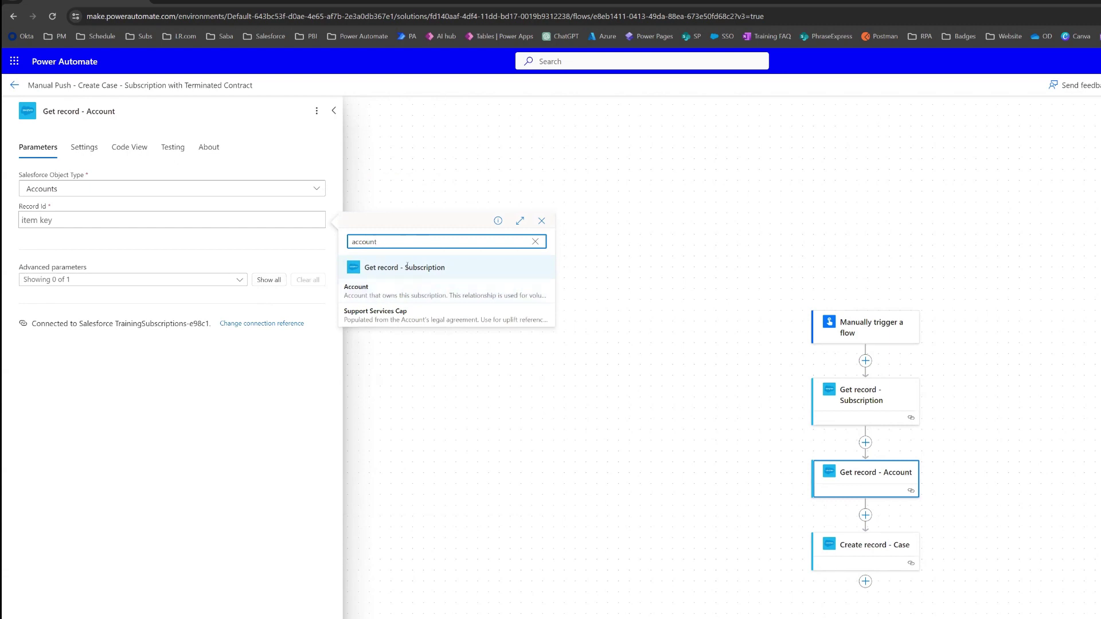
click(387, 286)
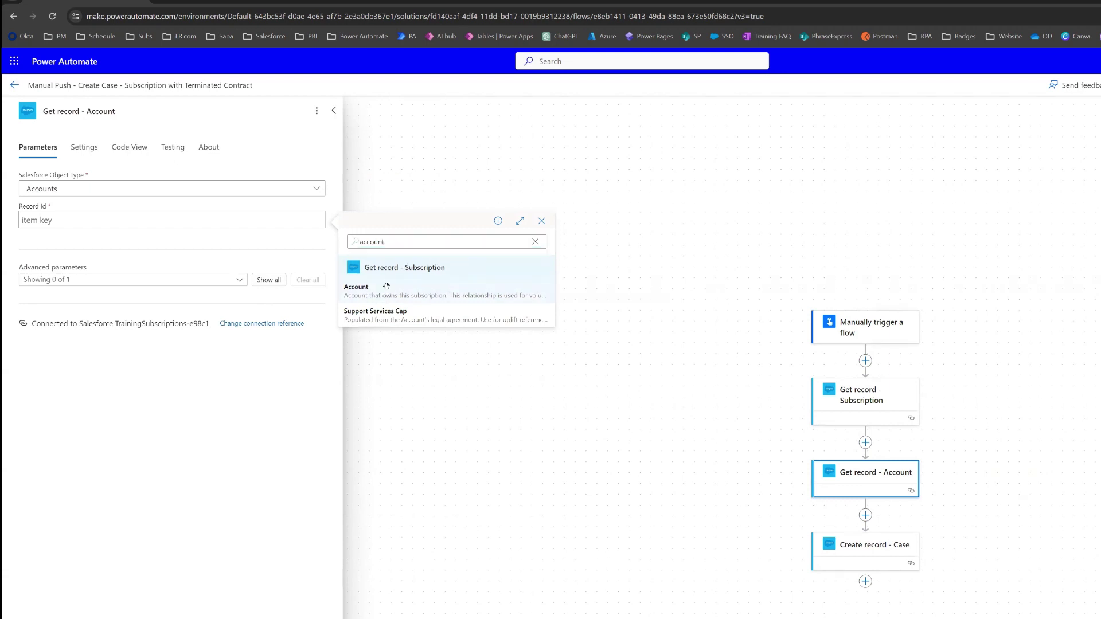
click(871, 549)
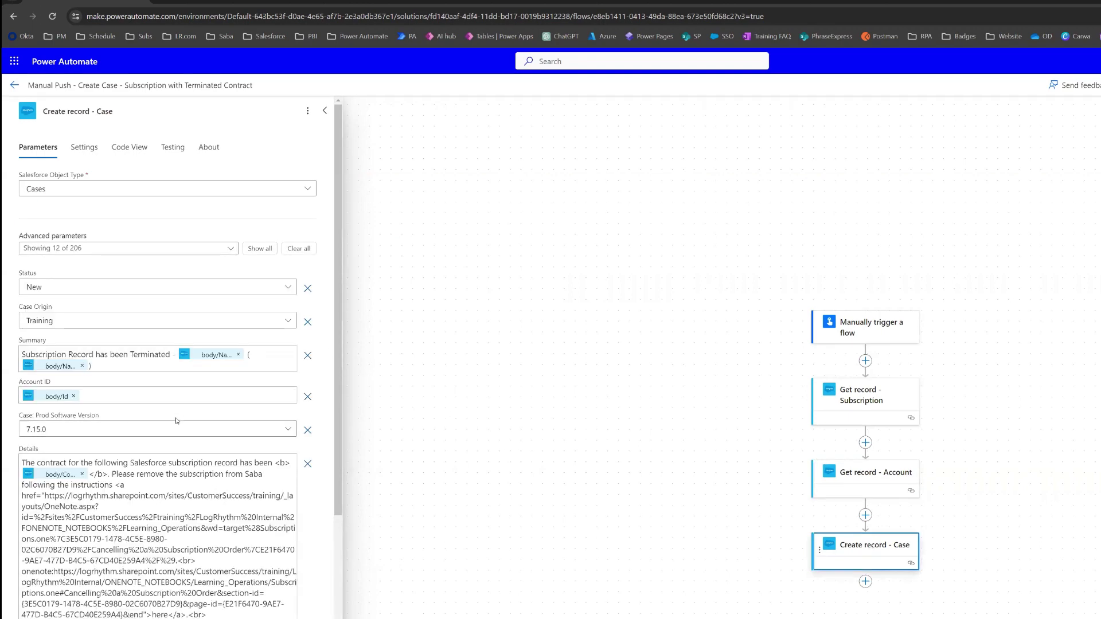
Step: Review the Create record - Case parameters and save the Manual Push flow
scroll(190, 404, down, 3)
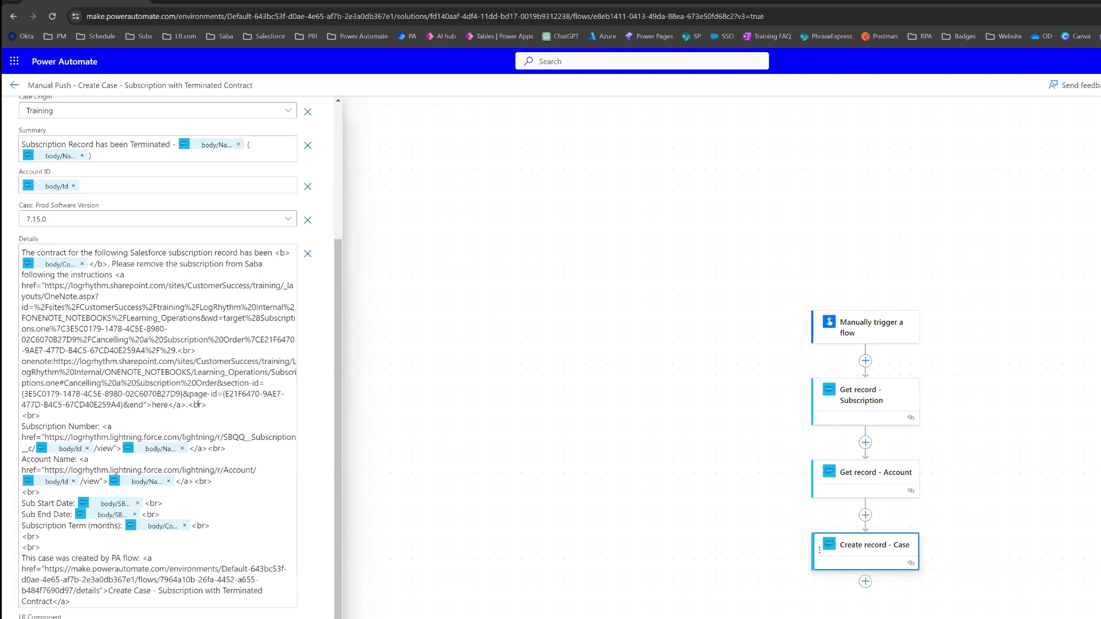
scroll(220, 414, down, 2)
scroll(273, 445, up, 5)
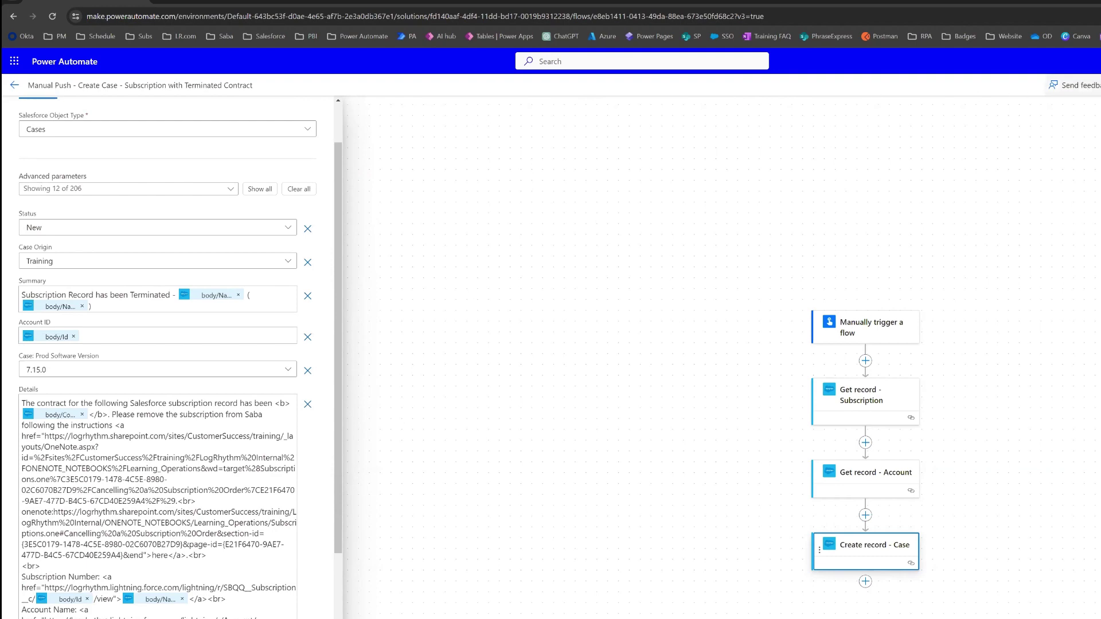
key(ctrl+s)
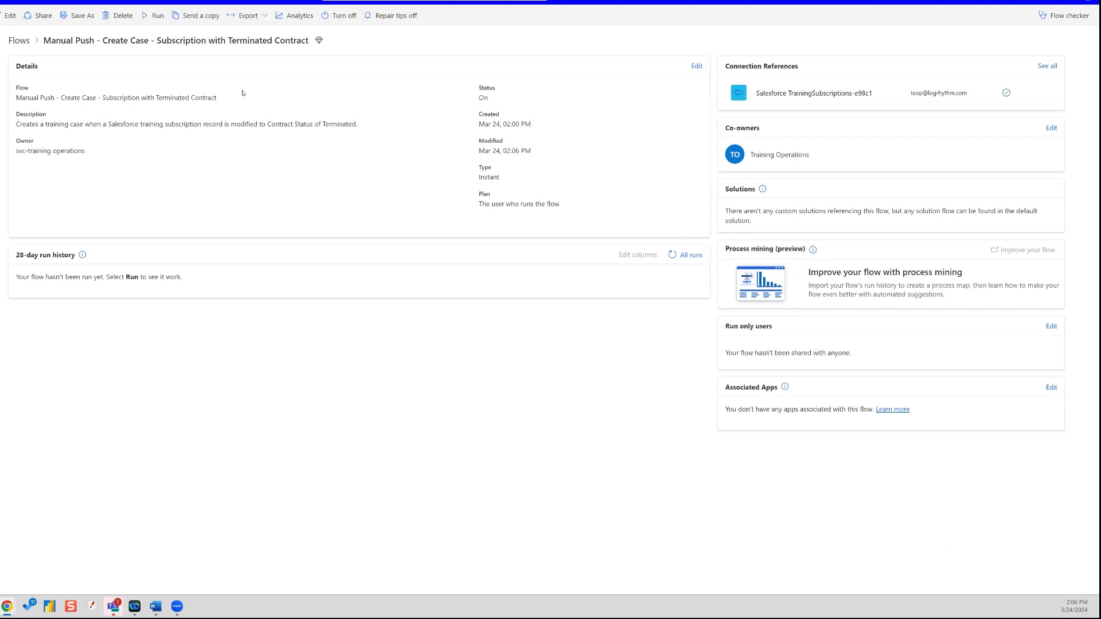
Step: Start a manual run and edit the prefilled Salesforce Subscription Record Id
click(153, 17)
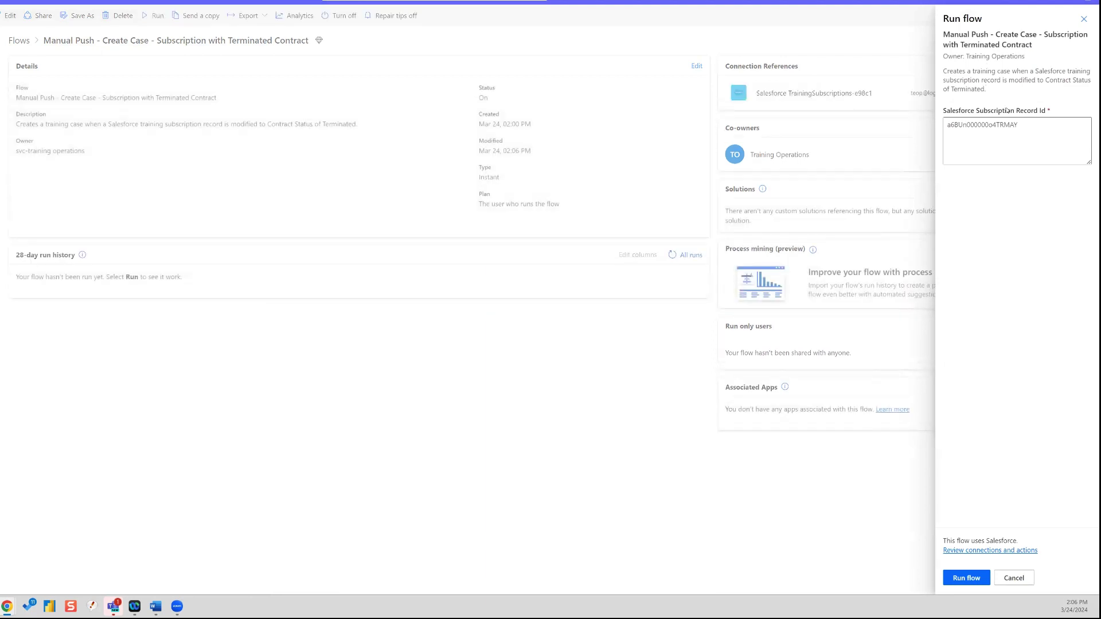
click(1039, 126)
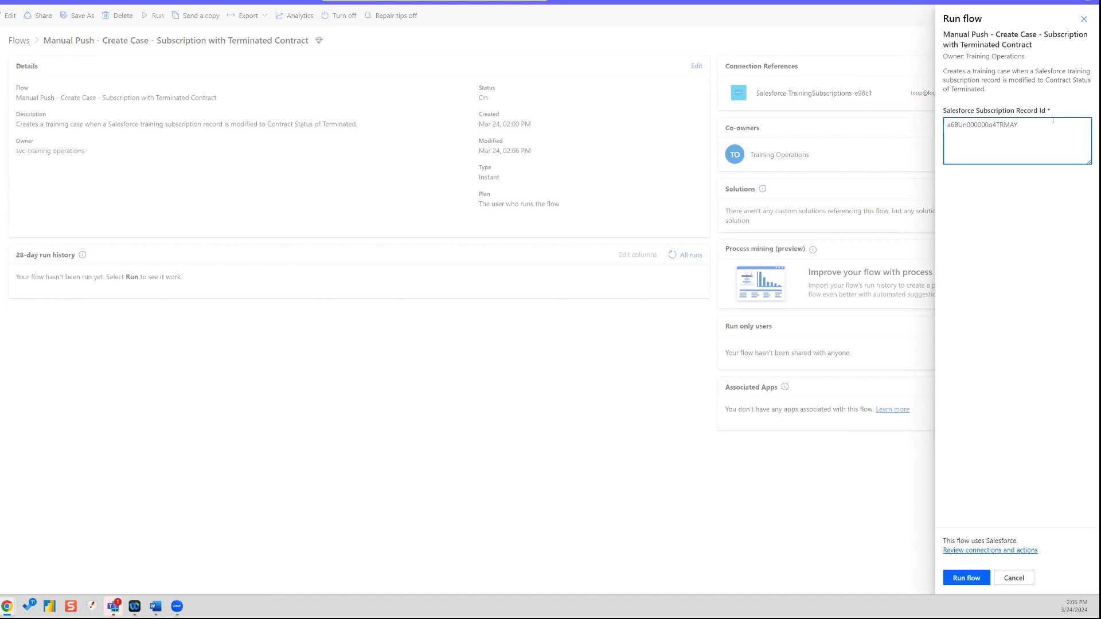